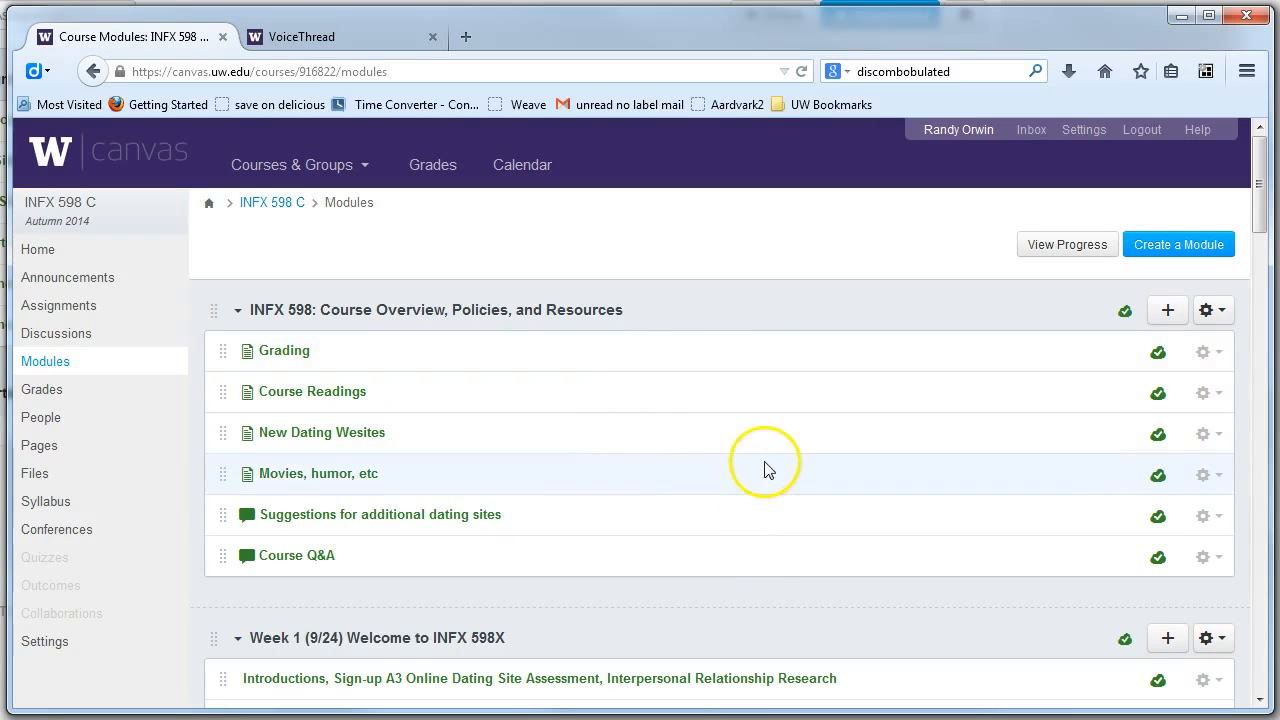
Start adding an external tool to the Course Overview, Policies, and Resources module and select VoiceThread as the tool.
{"action": "left_click", "coordinate": [1167, 312]}
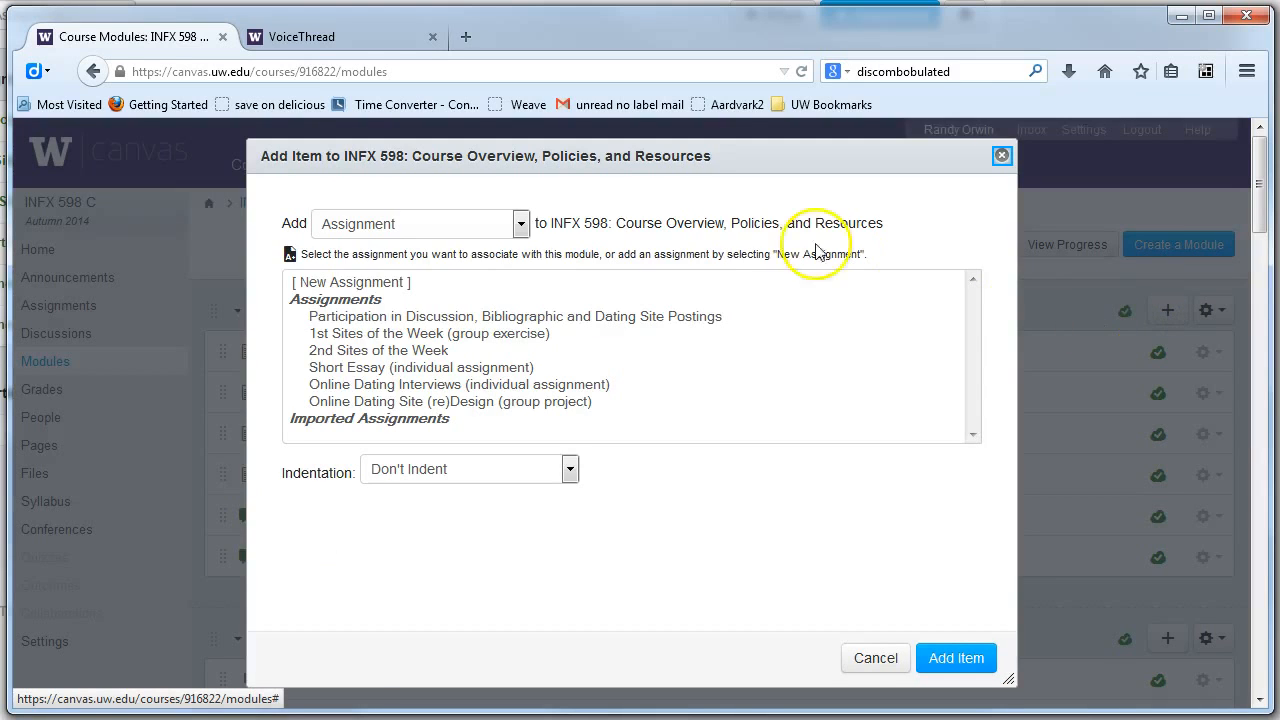
{"action": "left_click", "coordinate": [521, 224]}
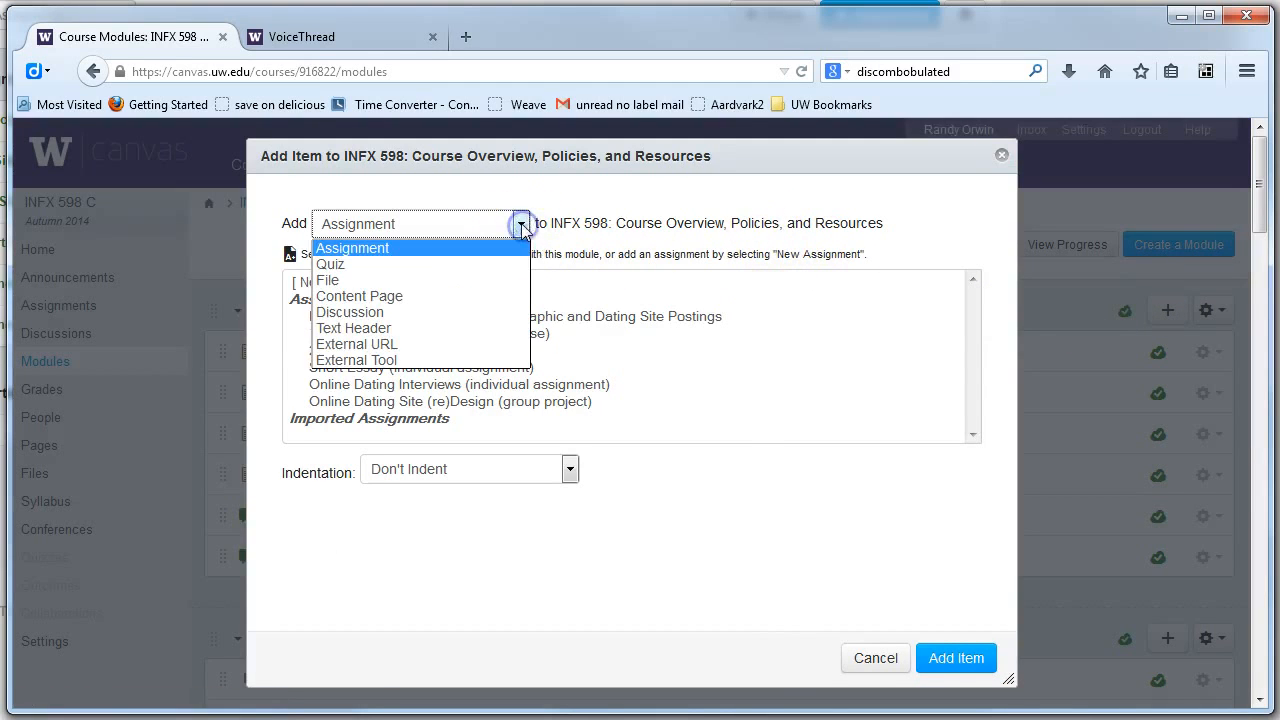
{"action": "left_click", "coordinate": [380, 362]}
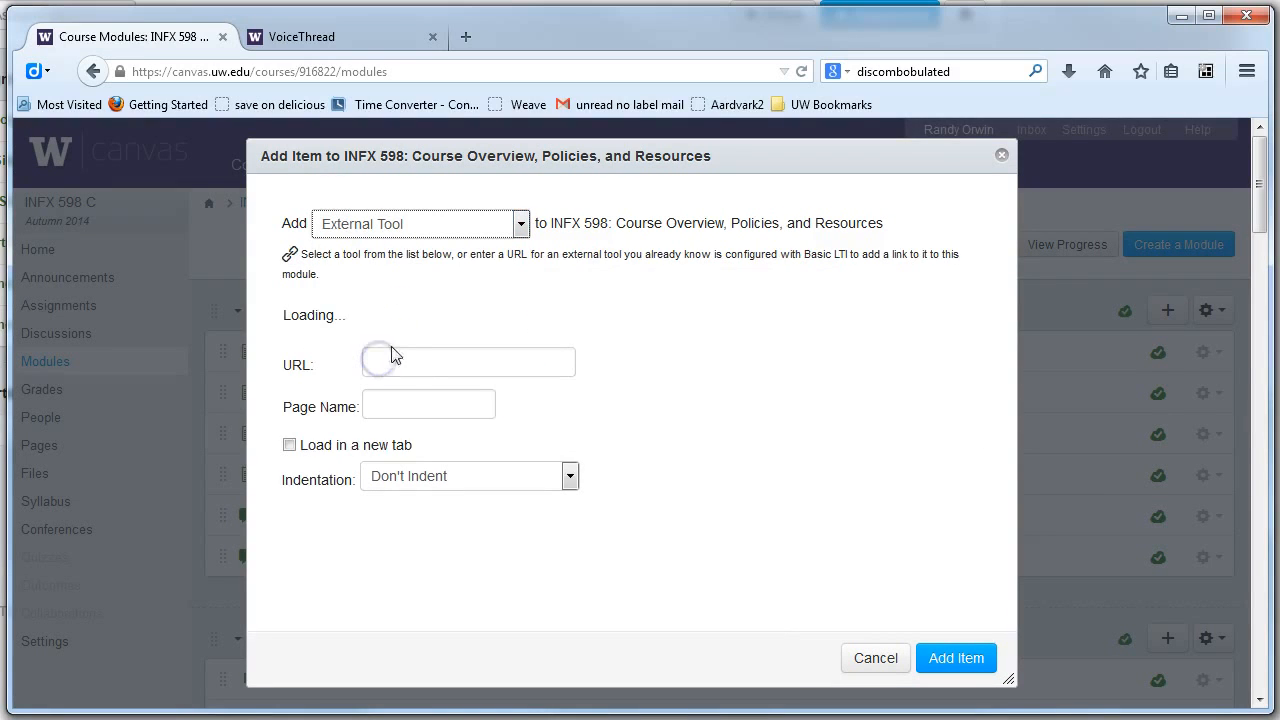
{"action": "left_click_drag", "start_coordinate": [1008, 277], "coordinate": [1000, 354]}
{"action": "left_click_drag", "start_coordinate": [664, 277], "coordinate": [654, 420]}
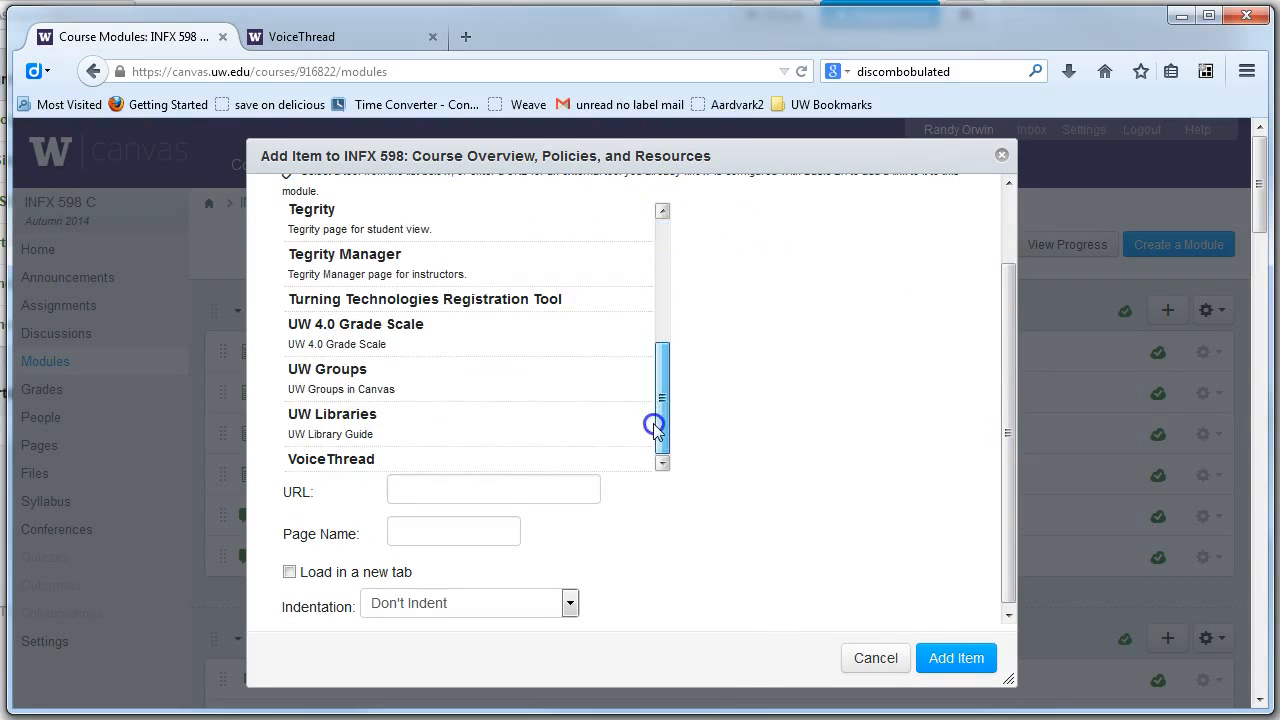
{"action": "left_click", "coordinate": [340, 466]}
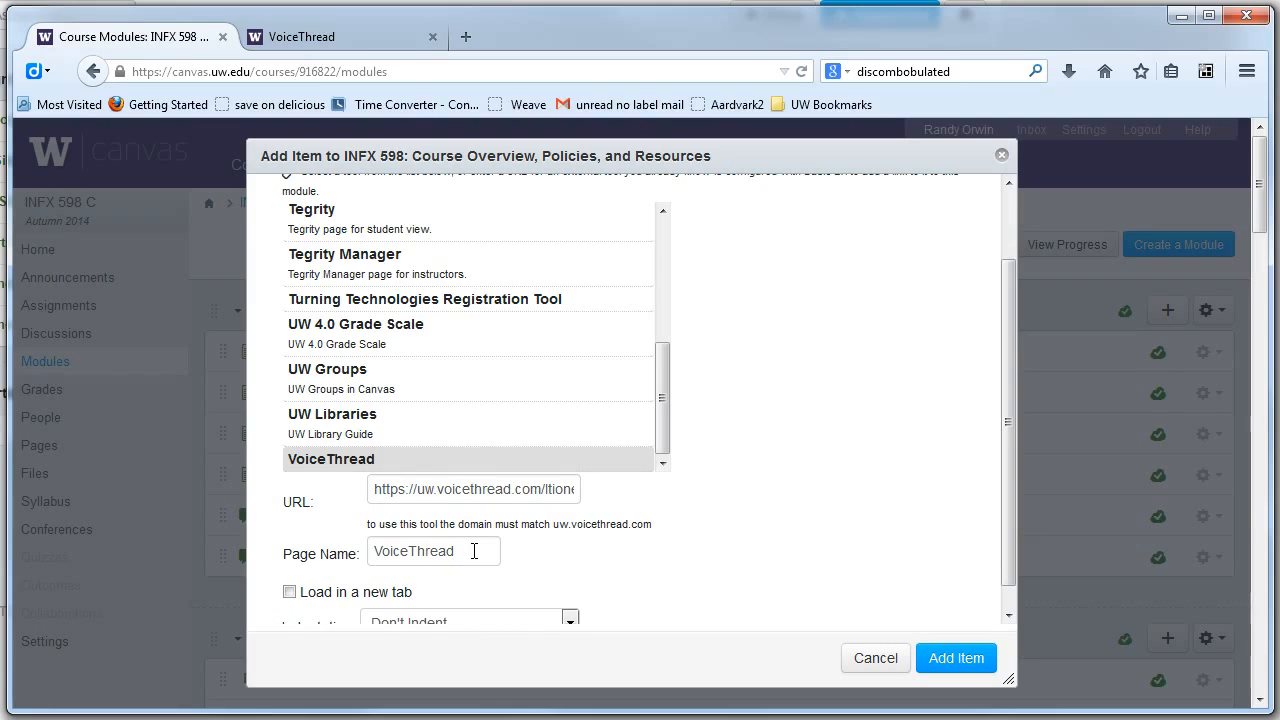
Set the page name to "Course VoiceThreads" and add the item to the module.
{"action": "double_click", "coordinate": [474, 549]}
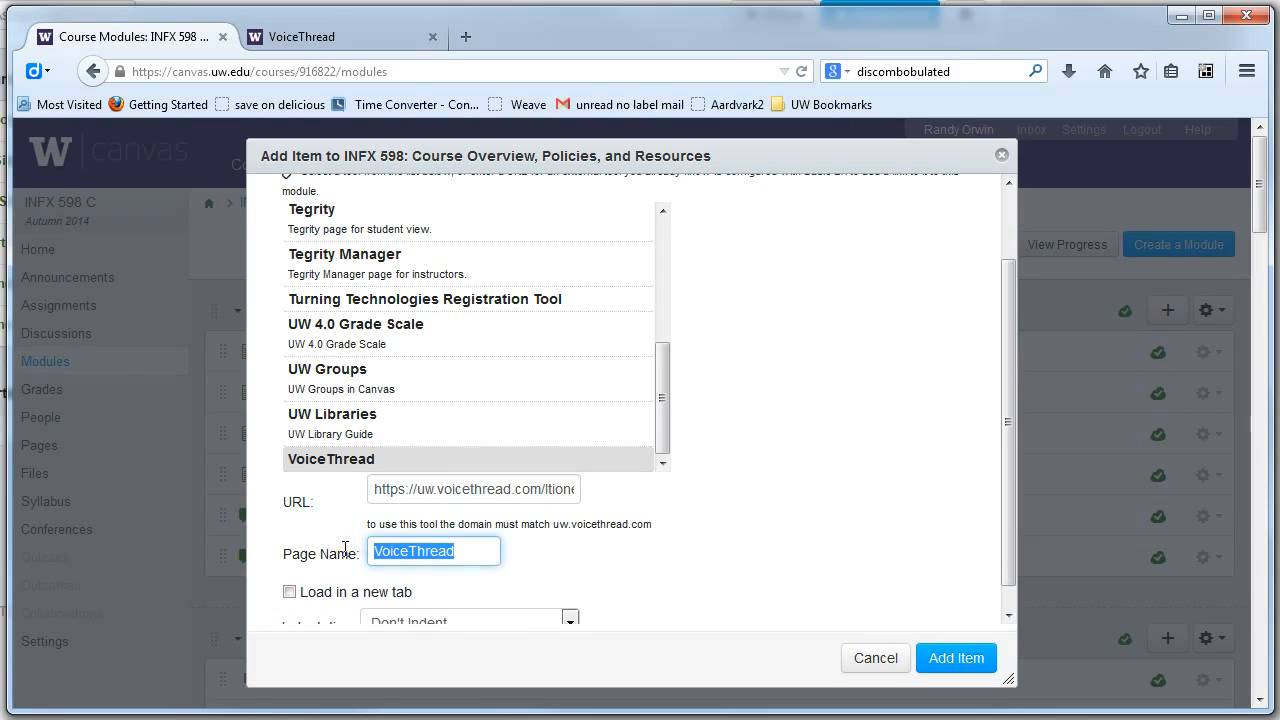
{"action": "type", "text": "Course "}
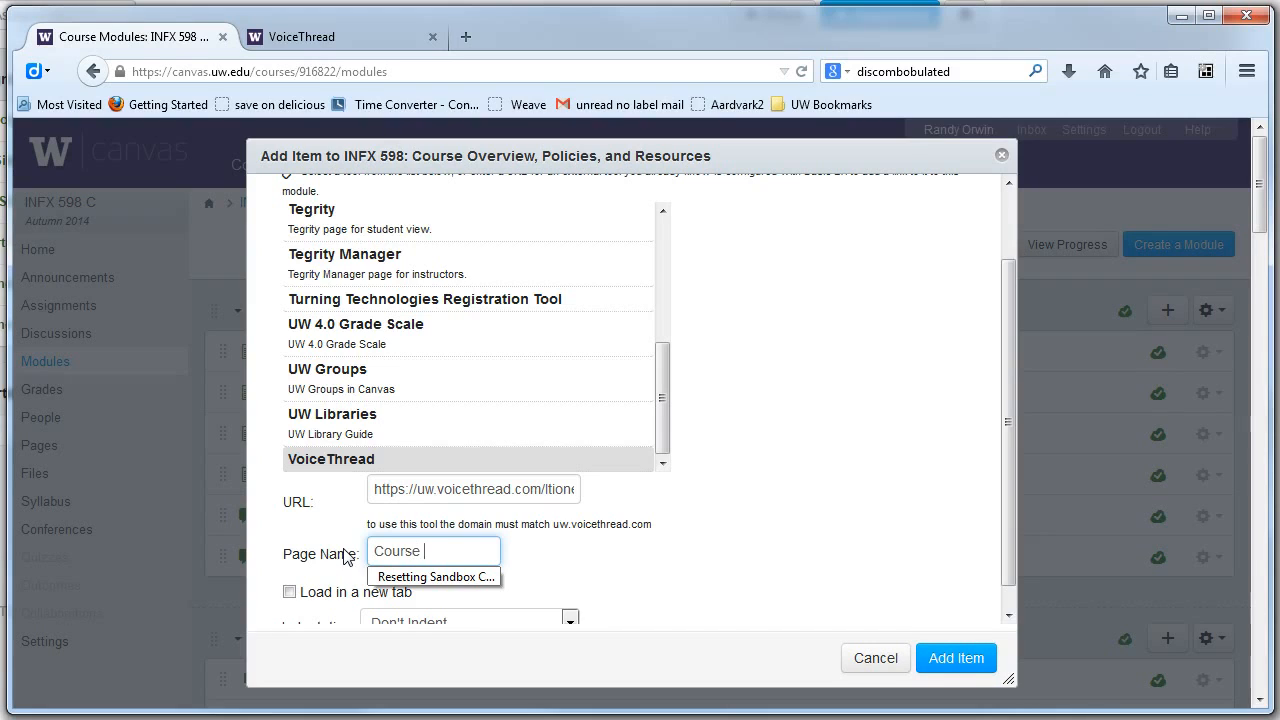
{"action": "type", "text": "VoiceThreads"}
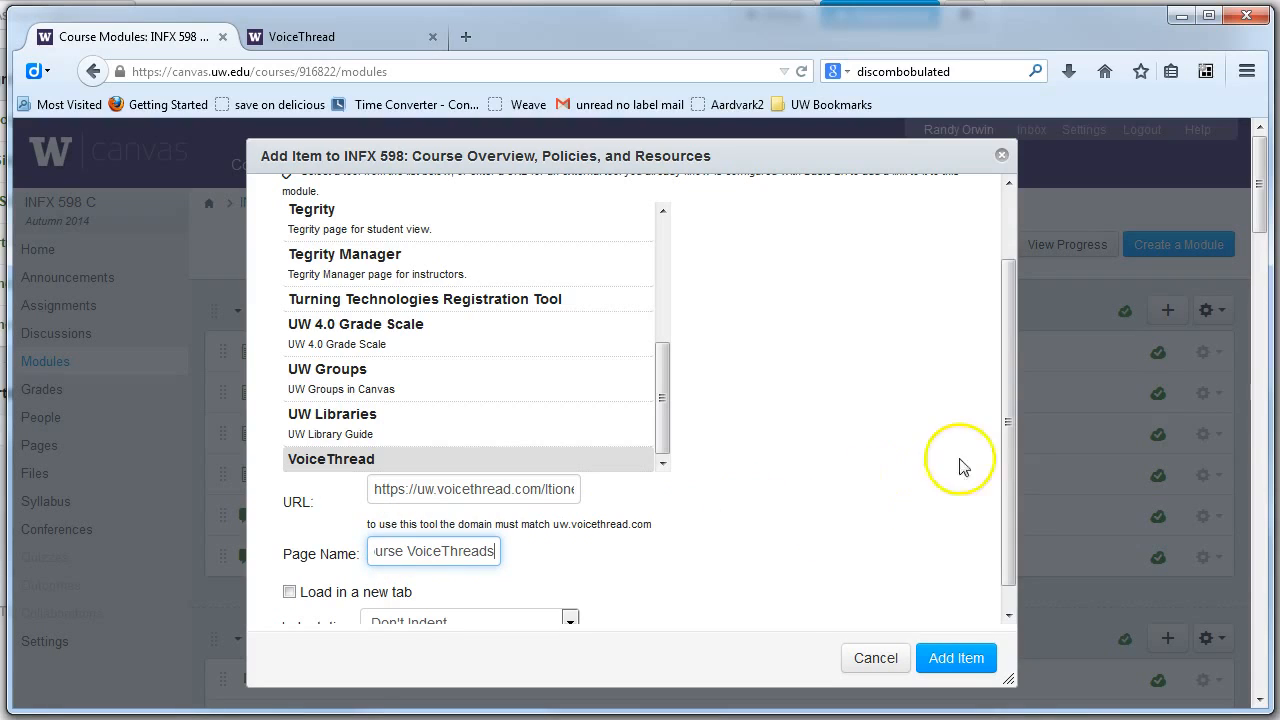
{"action": "left_click_drag", "start_coordinate": [1006, 443], "coordinate": [976, 512]}
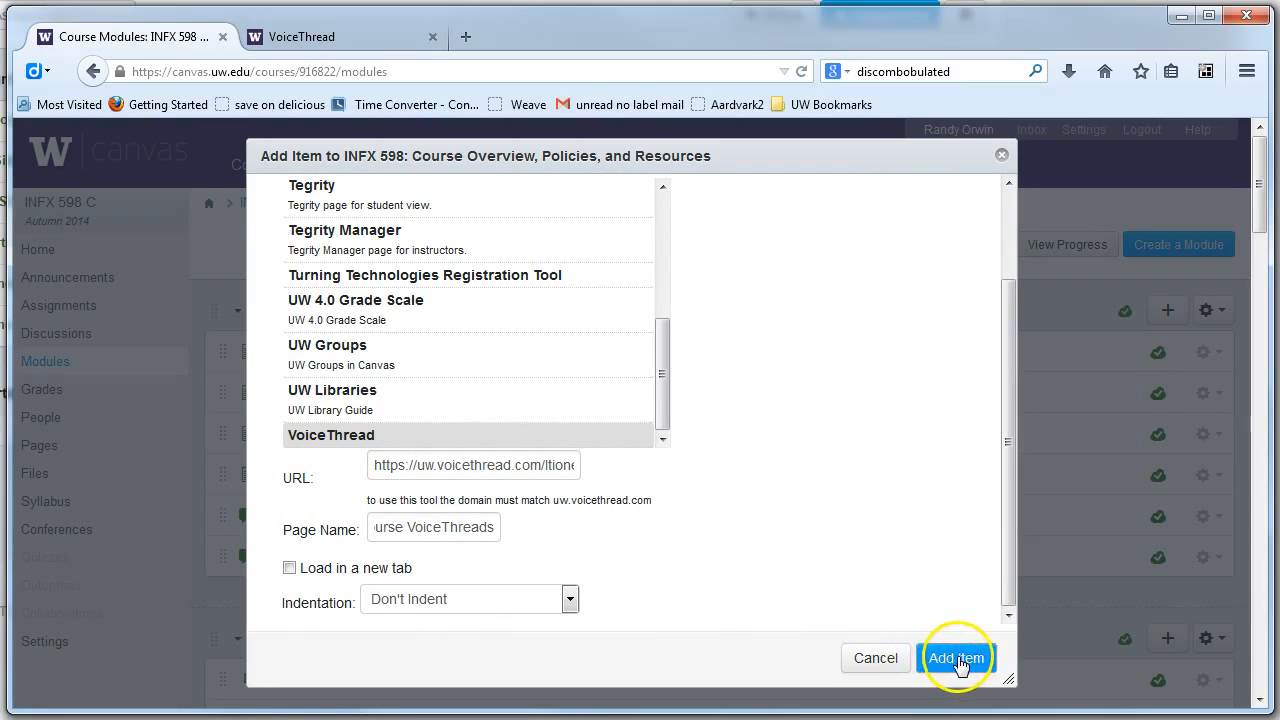
{"action": "left_click", "coordinate": [929, 660]}
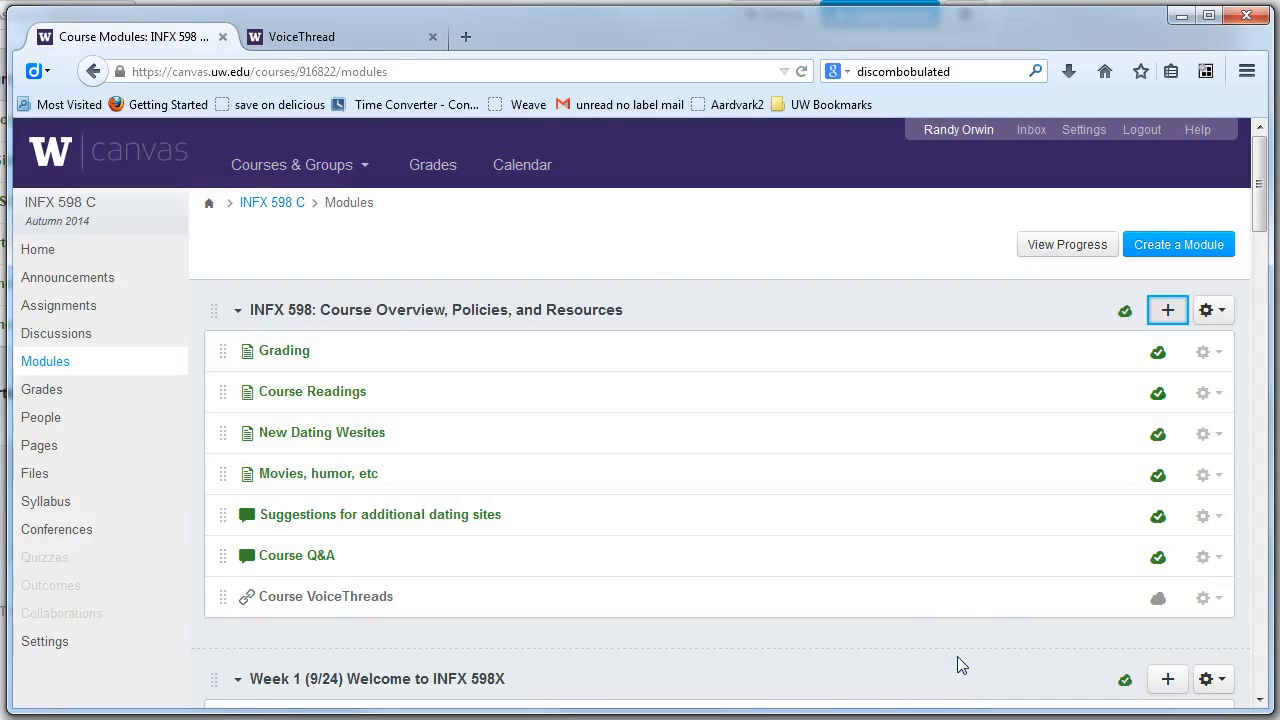
Open the Course VoiceThreads item and set it up as Course View.
{"action": "left_click", "coordinate": [320, 600]}
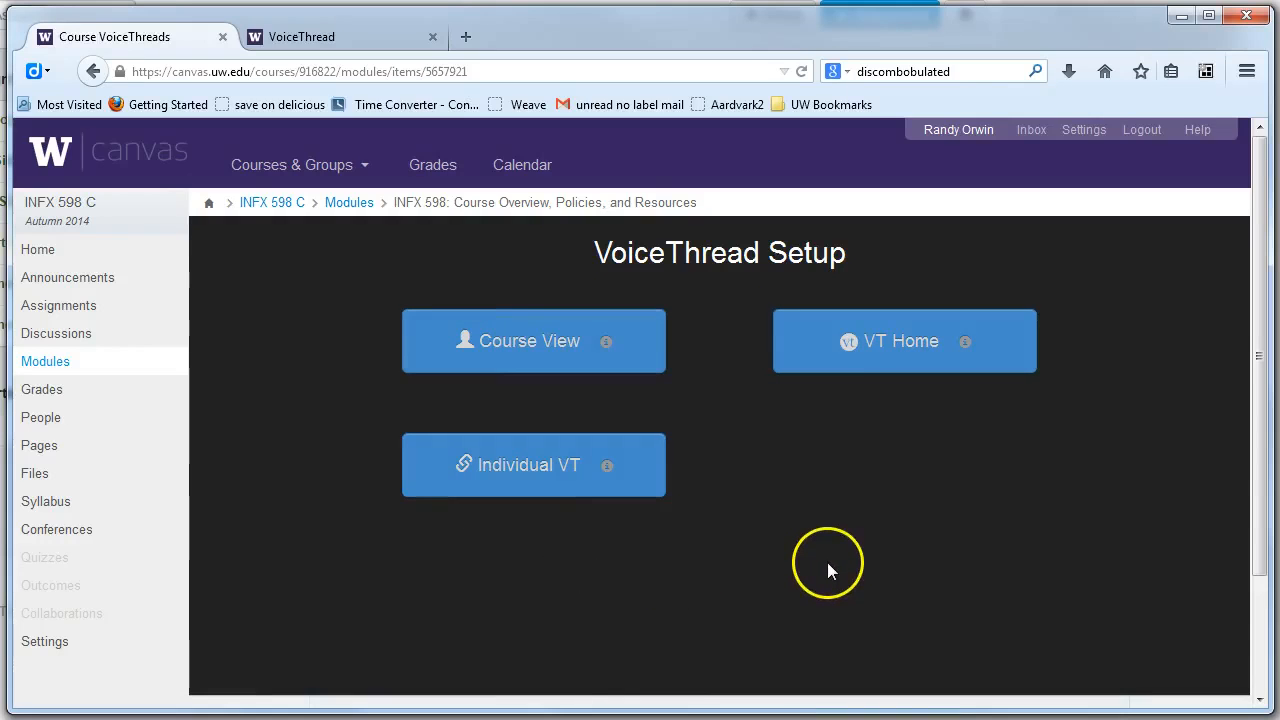
{"action": "left_click", "coordinate": [530, 344]}
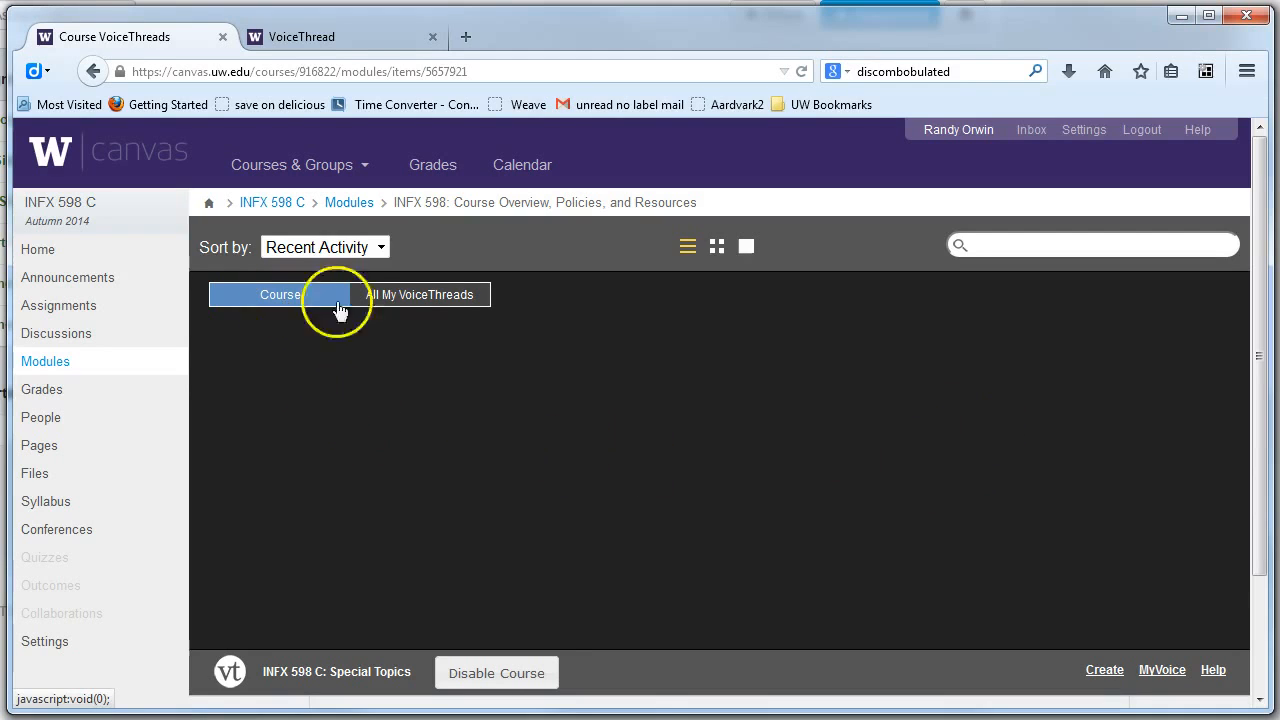
Look through All My VoiceThreads for the share-with-course option, and return to the course modules.
{"action": "left_click", "coordinate": [434, 297]}
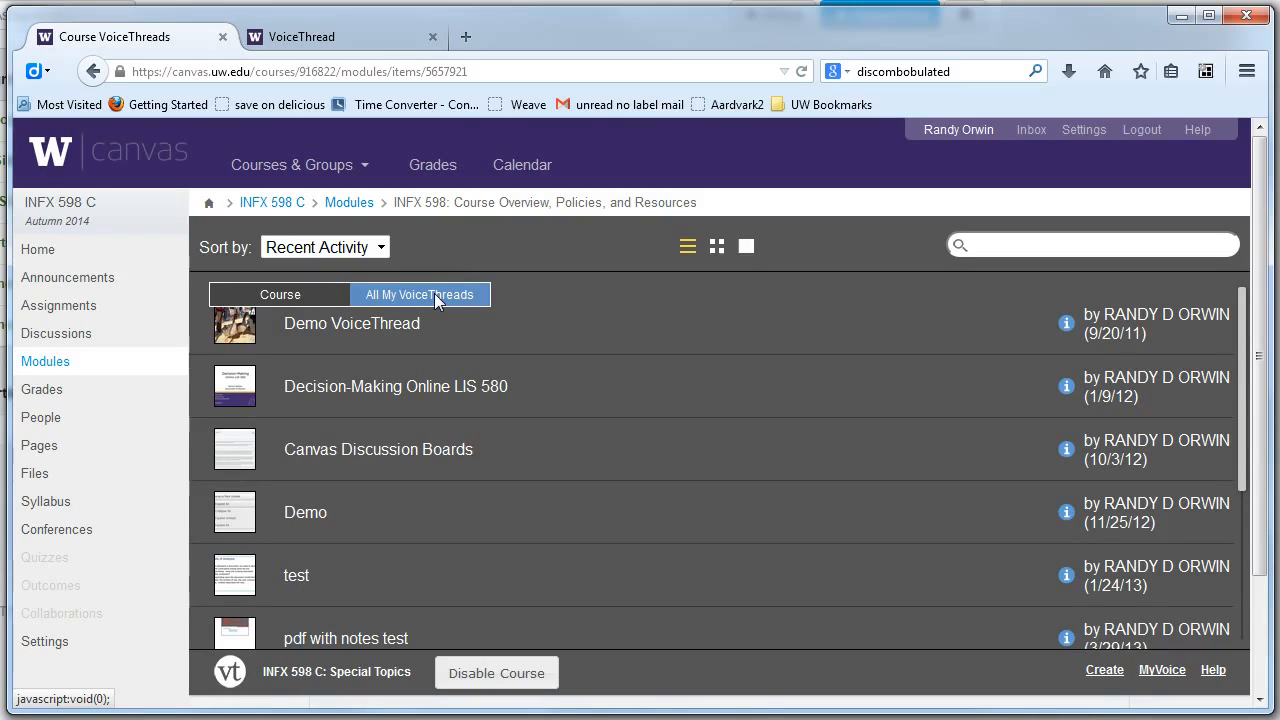
{"action": "mouse_move", "coordinate": [443, 390]}
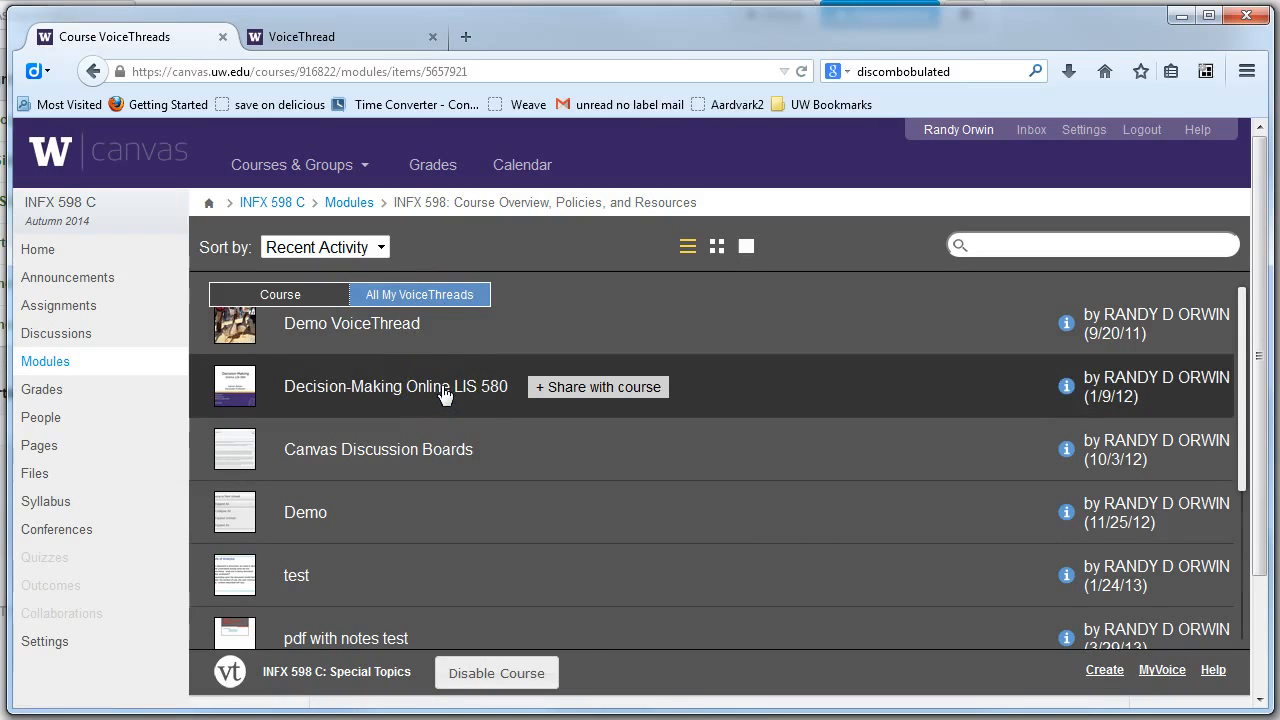
{"action": "mouse_move", "coordinate": [421, 456]}
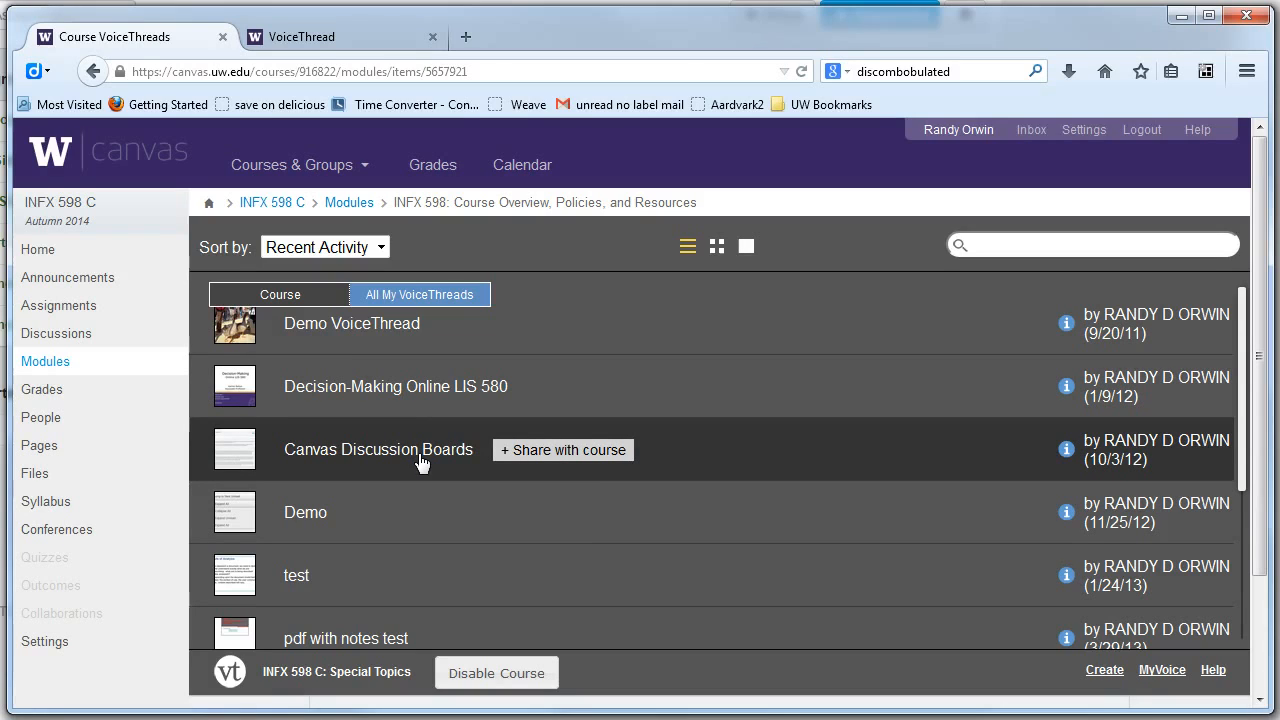
{"action": "scroll", "coordinate": [451, 466], "scroll_direction": "down", "scroll_amount": 1}
{"action": "scroll", "coordinate": [476, 452], "scroll_direction": "up", "scroll_amount": 1}
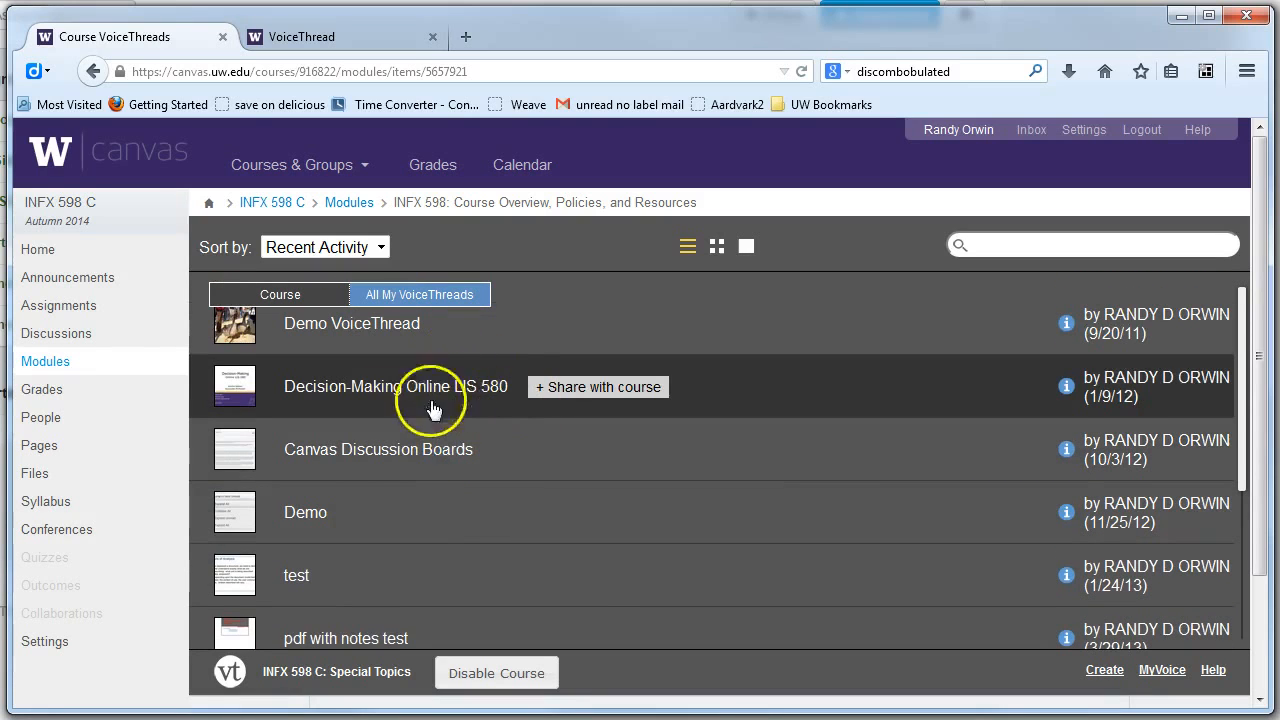
{"action": "left_click", "coordinate": [45, 363]}
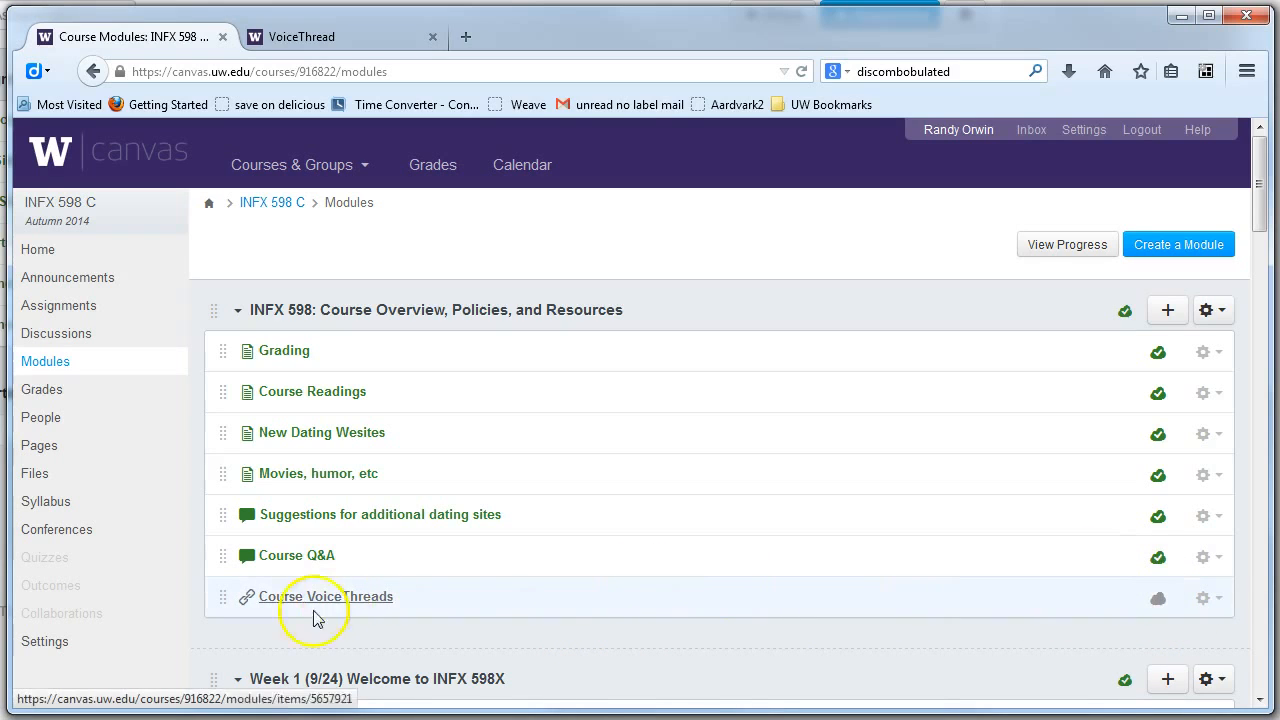
Browse the external apps in the course settings for the Redirect Tool.
{"action": "left_click", "coordinate": [42, 648]}
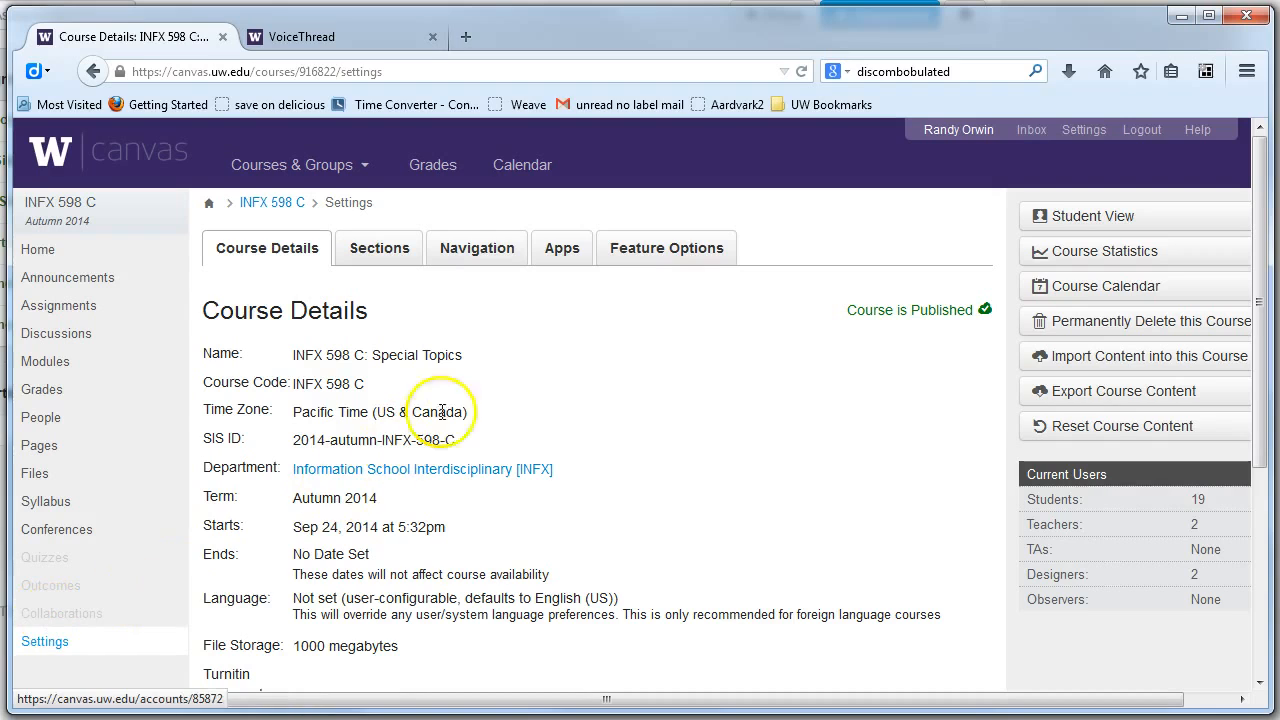
{"action": "left_click", "coordinate": [561, 247]}
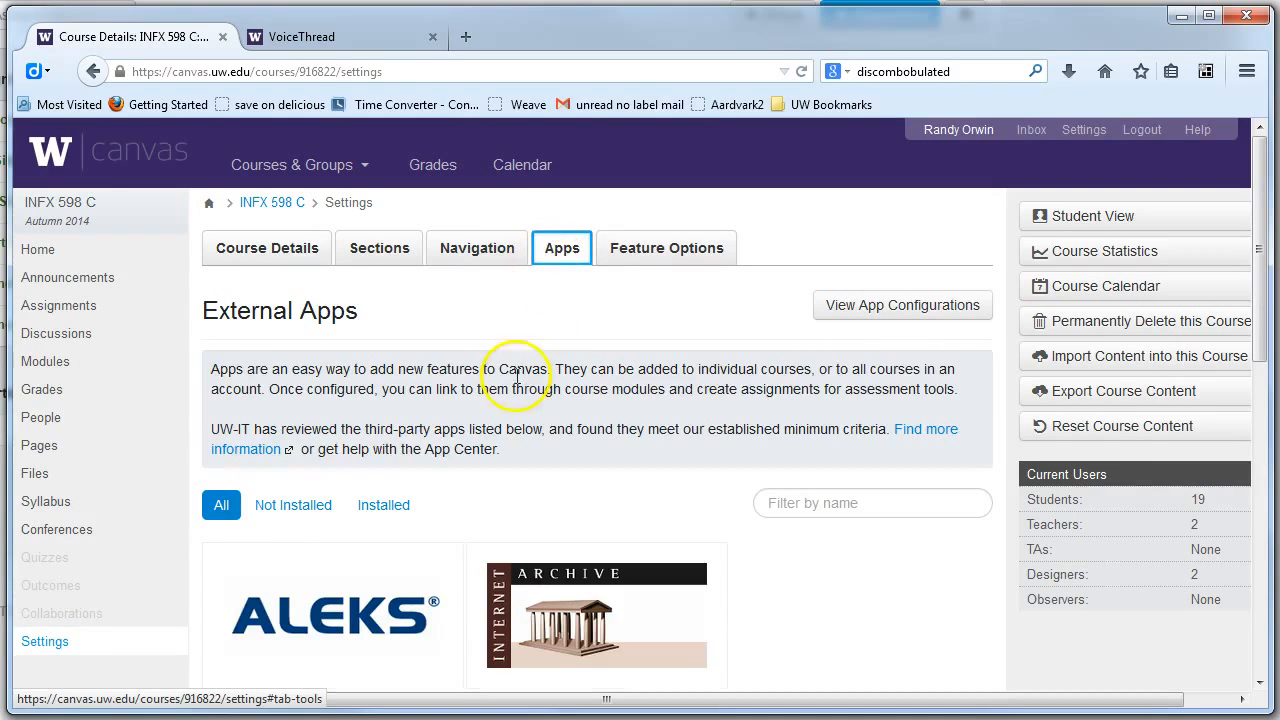
{"action": "scroll", "coordinate": [503, 420], "scroll_direction": "down", "scroll_amount": 3}
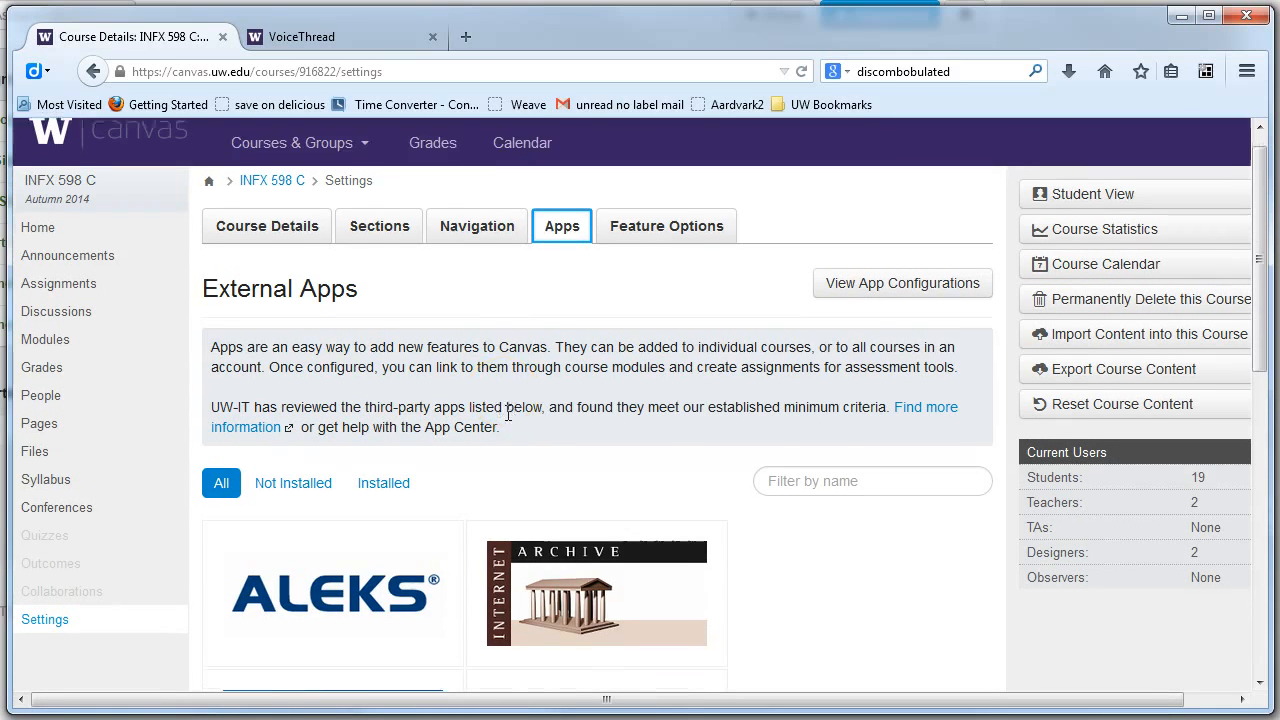
{"action": "scroll", "coordinate": [863, 494], "scroll_direction": "down", "scroll_amount": 4}
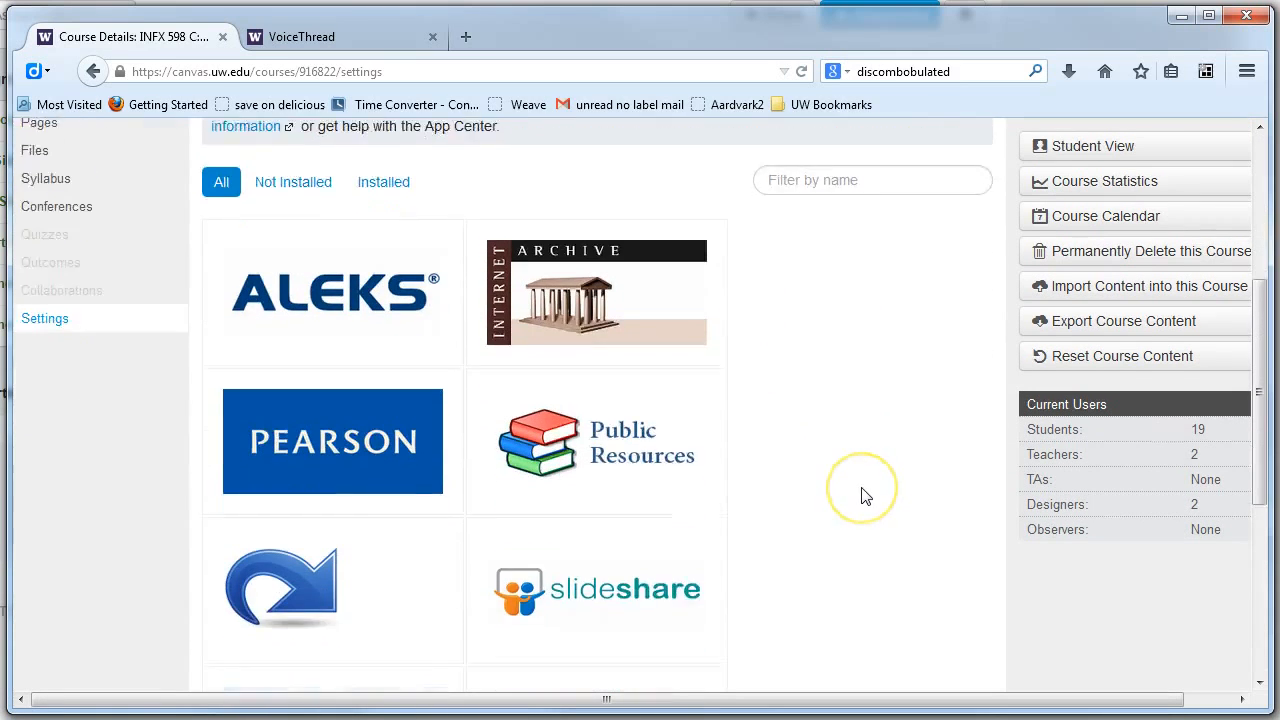
{"action": "mouse_move", "coordinate": [363, 364]}
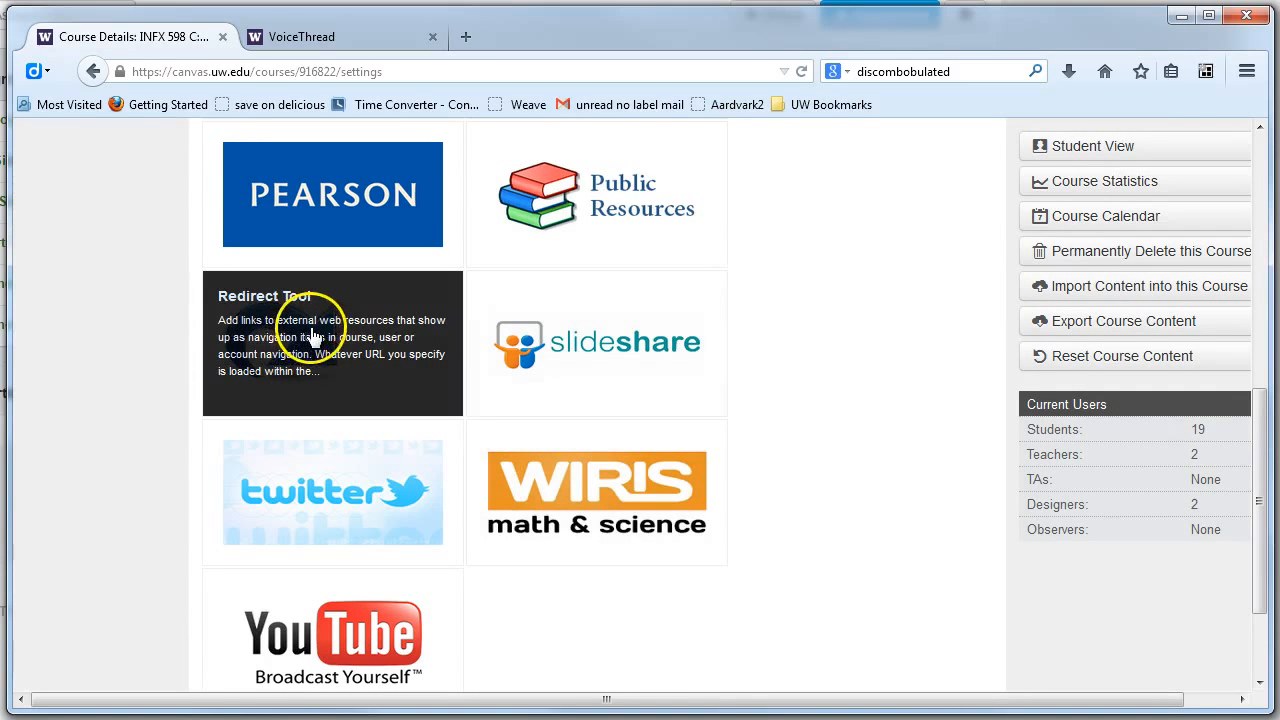
{"action": "scroll", "coordinate": [310, 338], "scroll_direction": "up", "scroll_amount": 2}
{"action": "scroll", "coordinate": [313, 337], "scroll_direction": "up", "scroll_amount": 5}
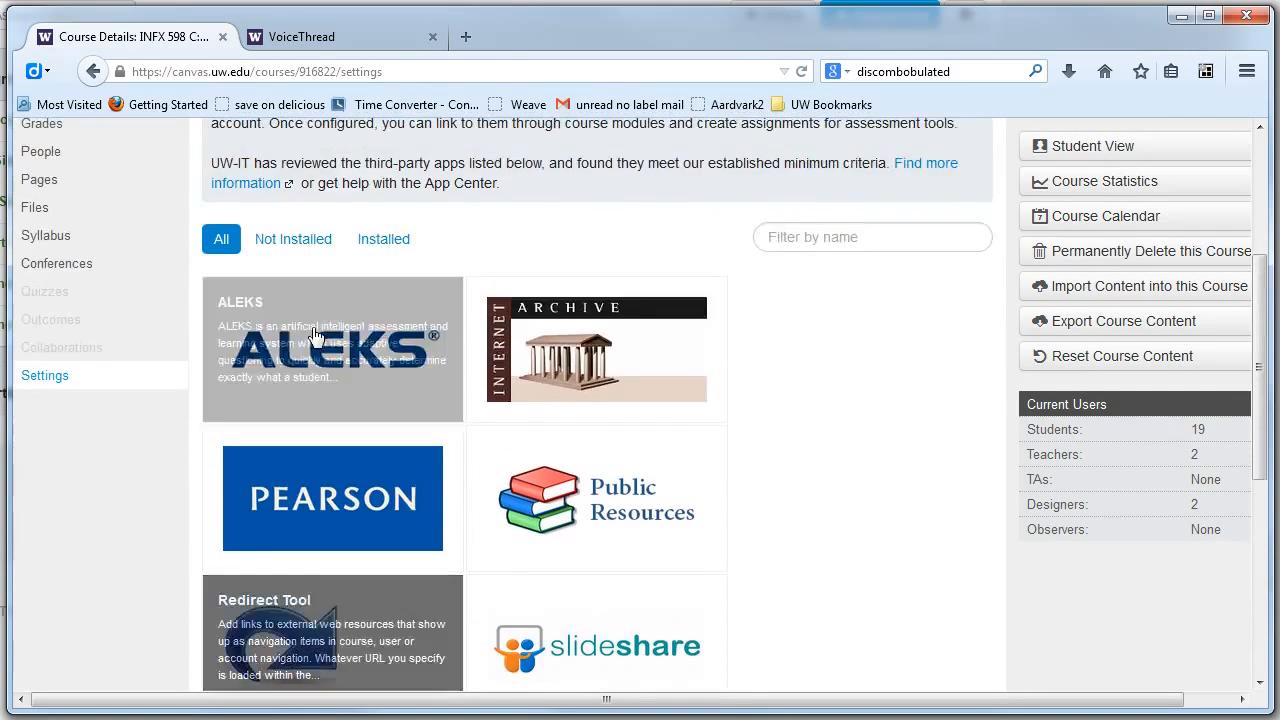
Copy the link address of the Course VoiceThreads item from the course modules.
{"action": "left_click", "coordinate": [33, 326]}
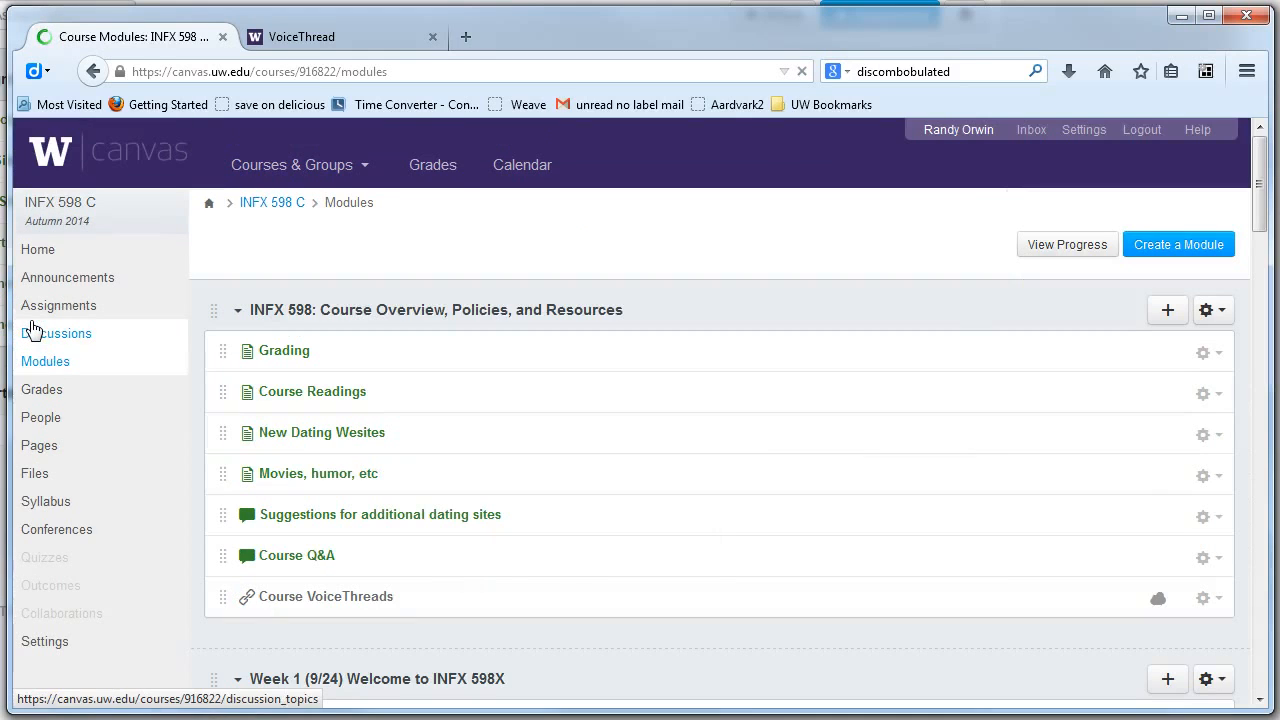
{"action": "right_click", "coordinate": [345, 600]}
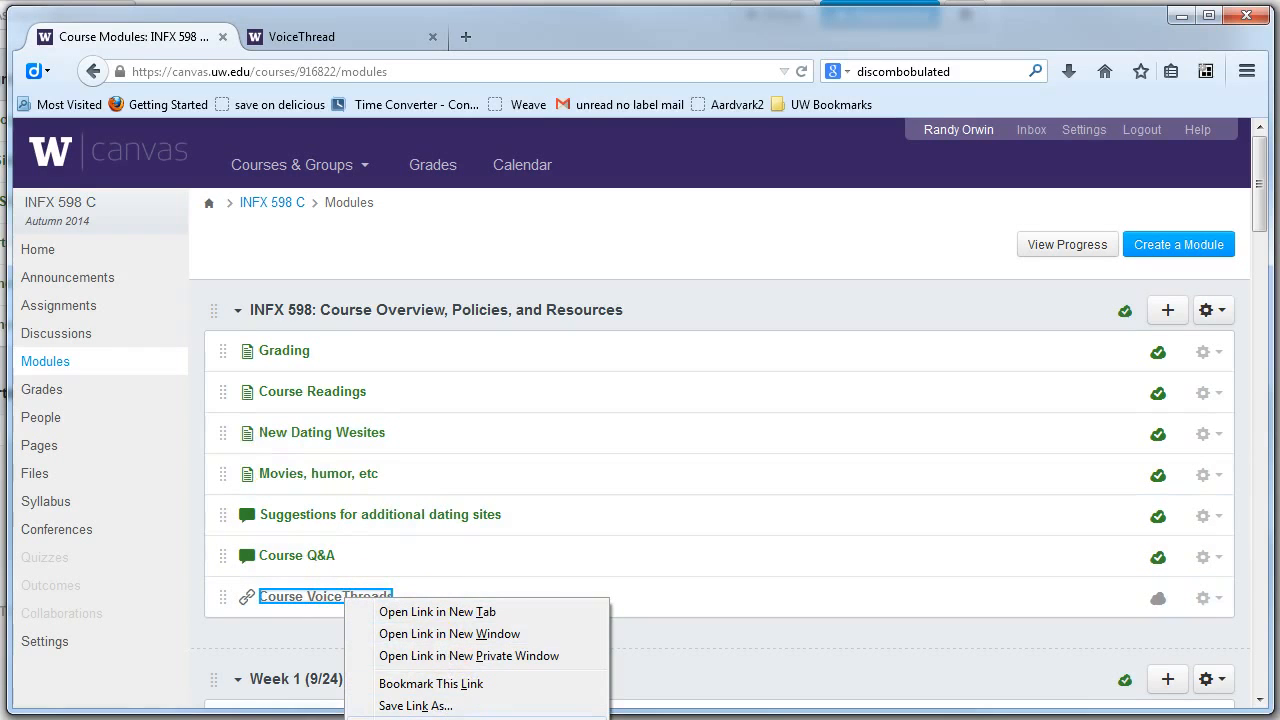
{"action": "left_click", "coordinate": [430, 719]}
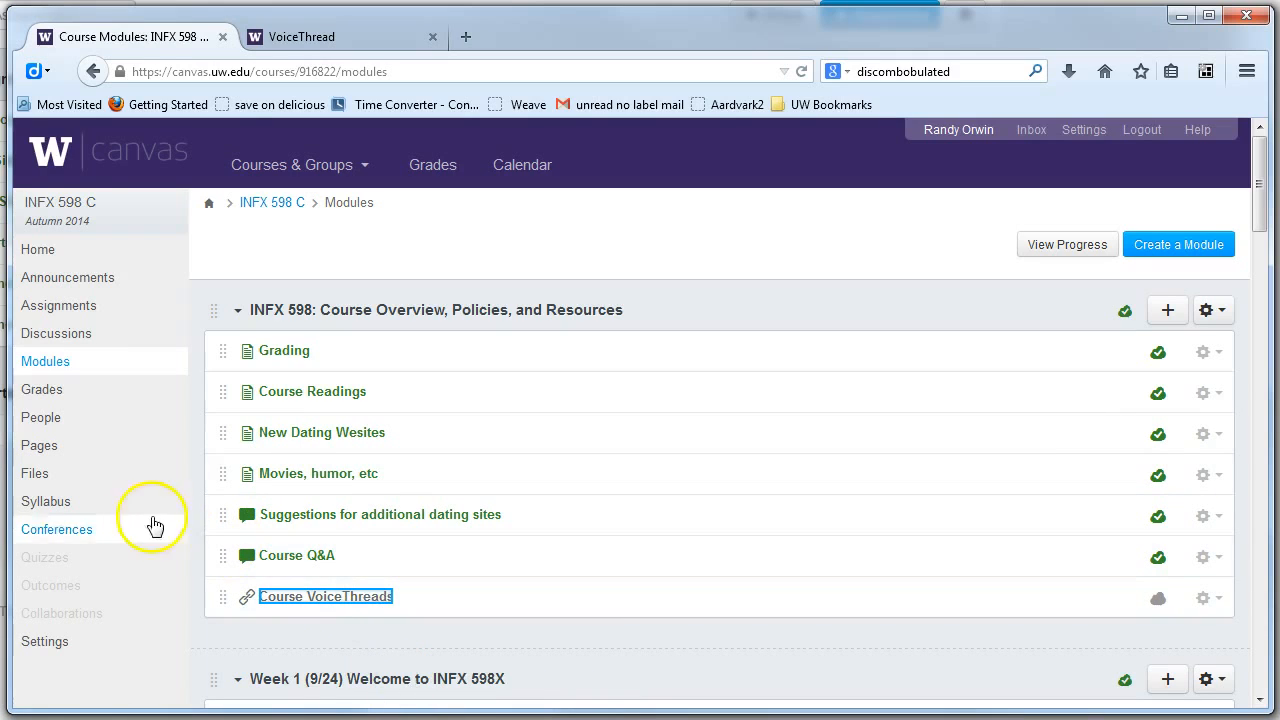
Find the Redirect Tool among the course's external apps and start adding it to the course.
{"action": "left_click", "coordinate": [45, 643]}
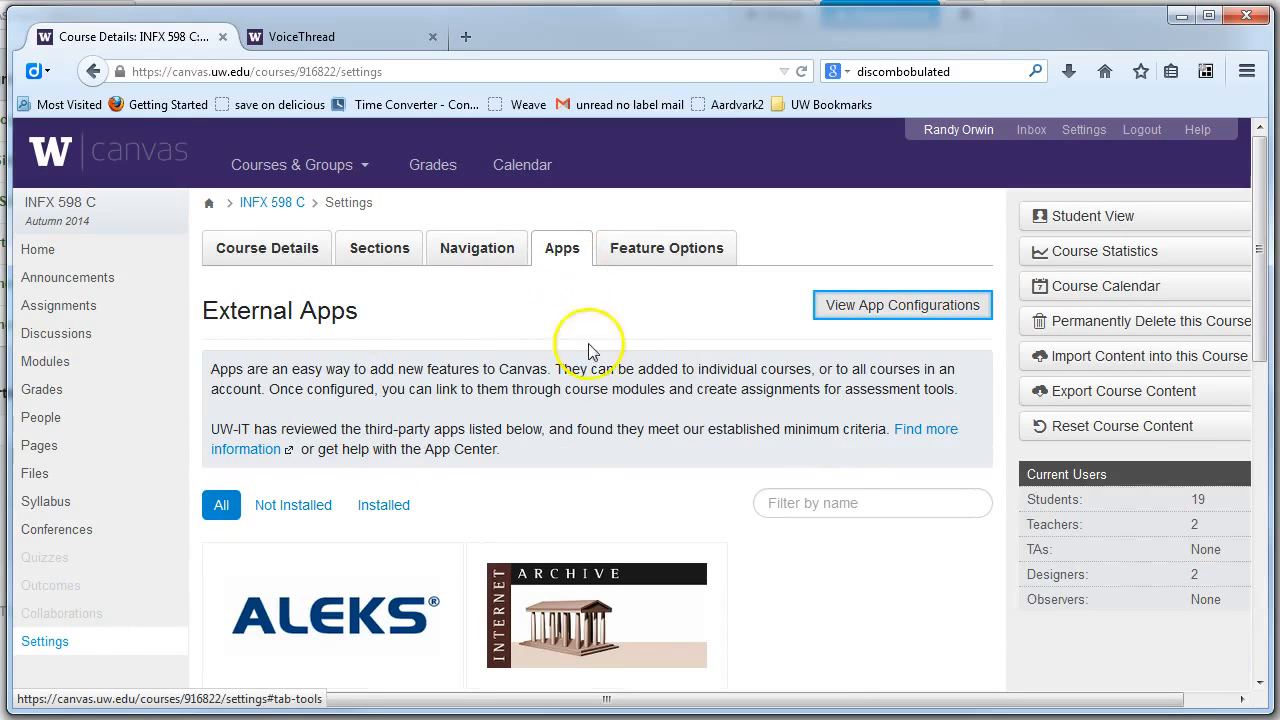
{"action": "scroll", "coordinate": [685, 460], "scroll_direction": "down", "scroll_amount": 5}
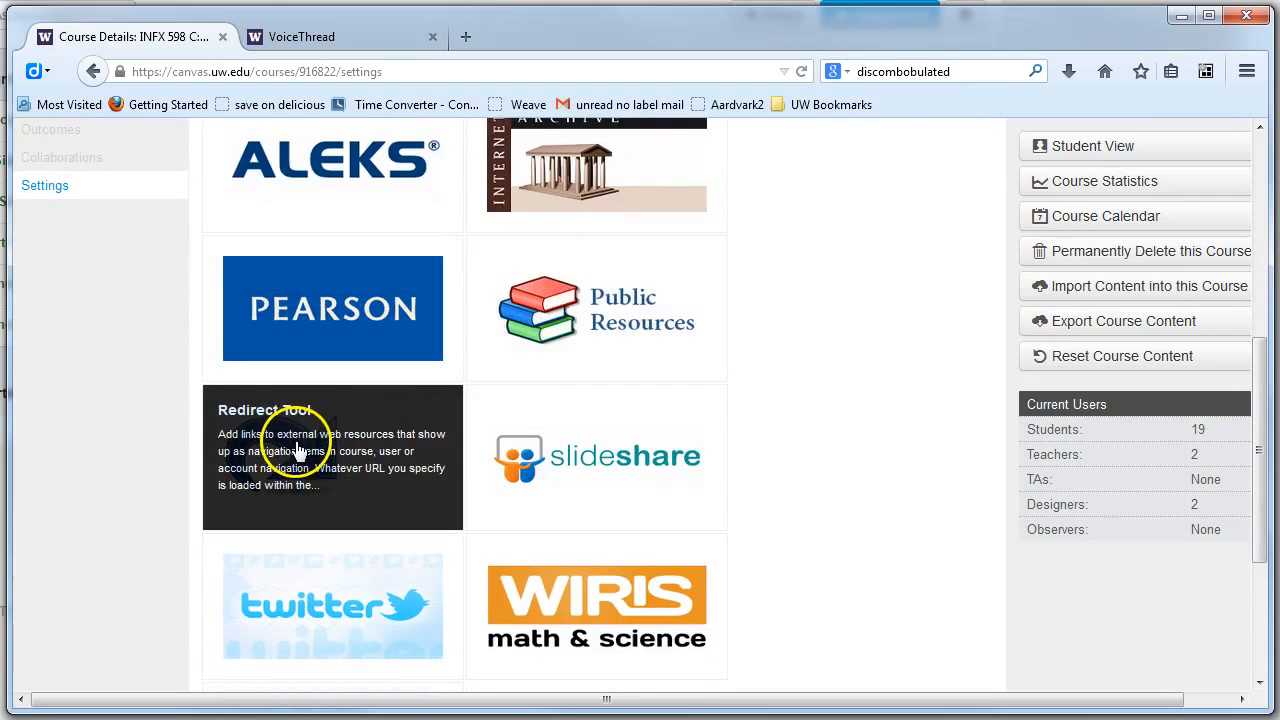
{"action": "left_click", "coordinate": [297, 448]}
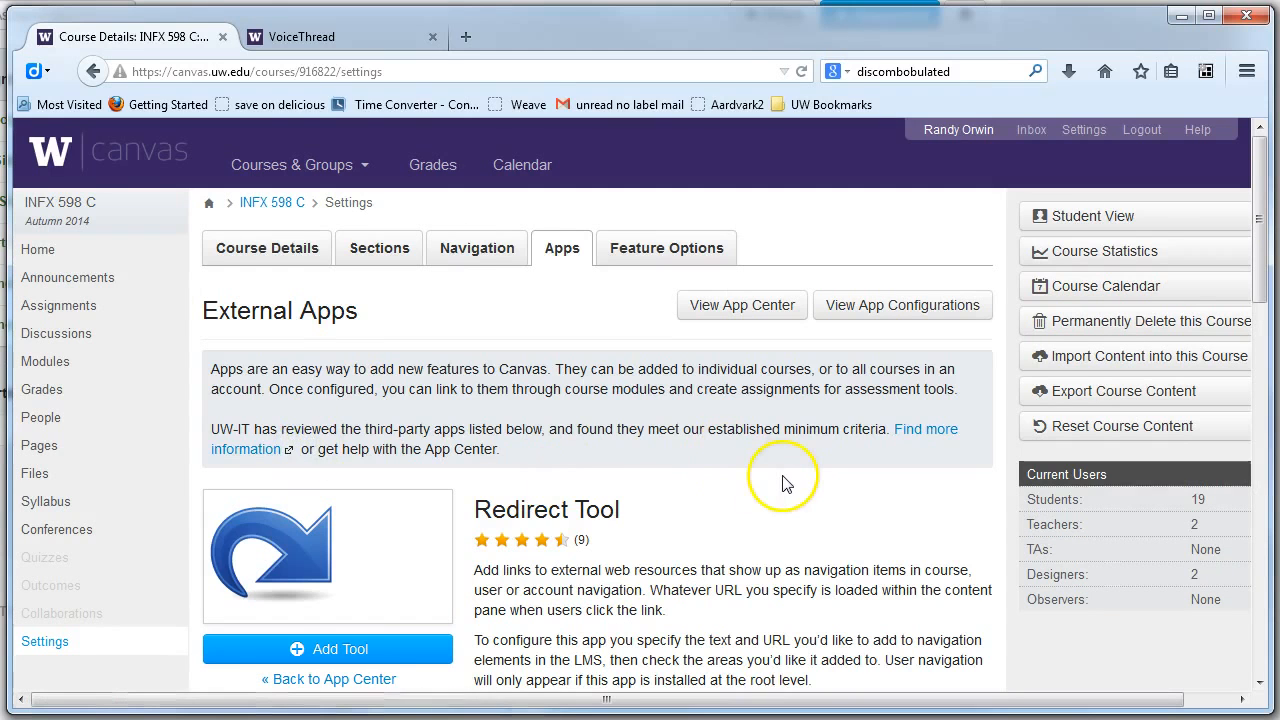
{"action": "scroll", "coordinate": [783, 485], "scroll_direction": "down", "scroll_amount": 3}
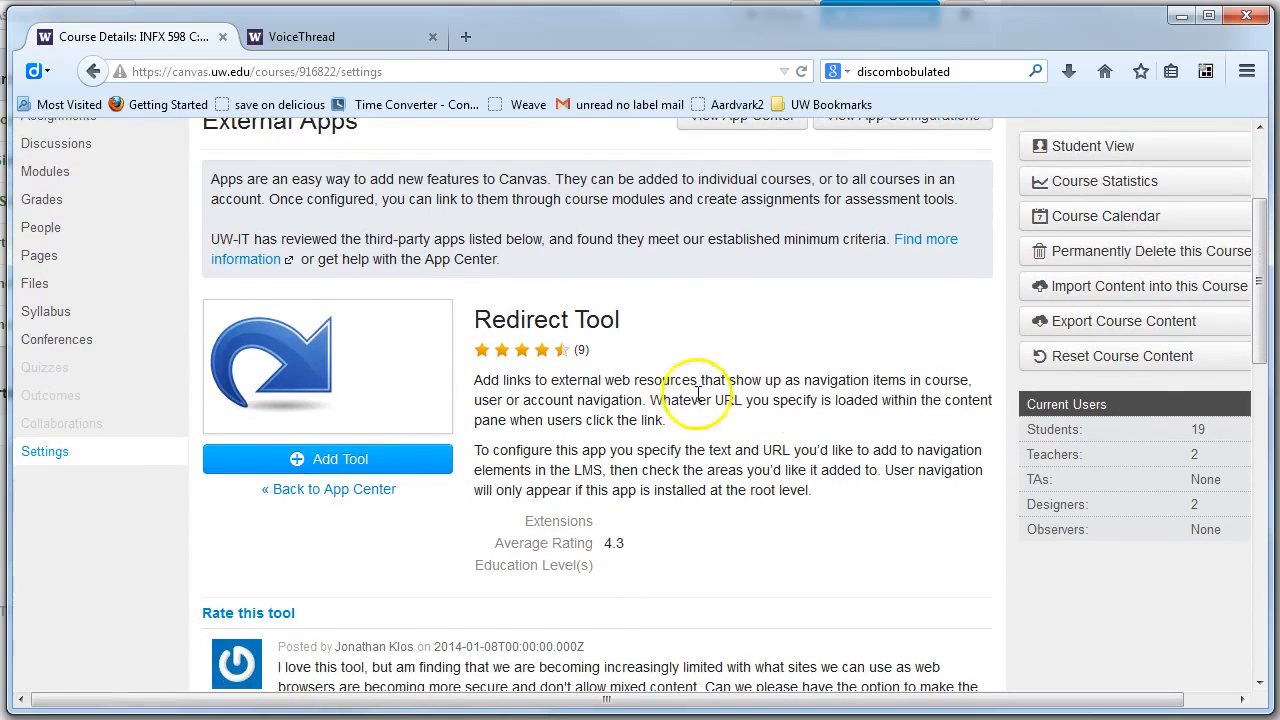
{"action": "left_click", "coordinate": [336, 462]}
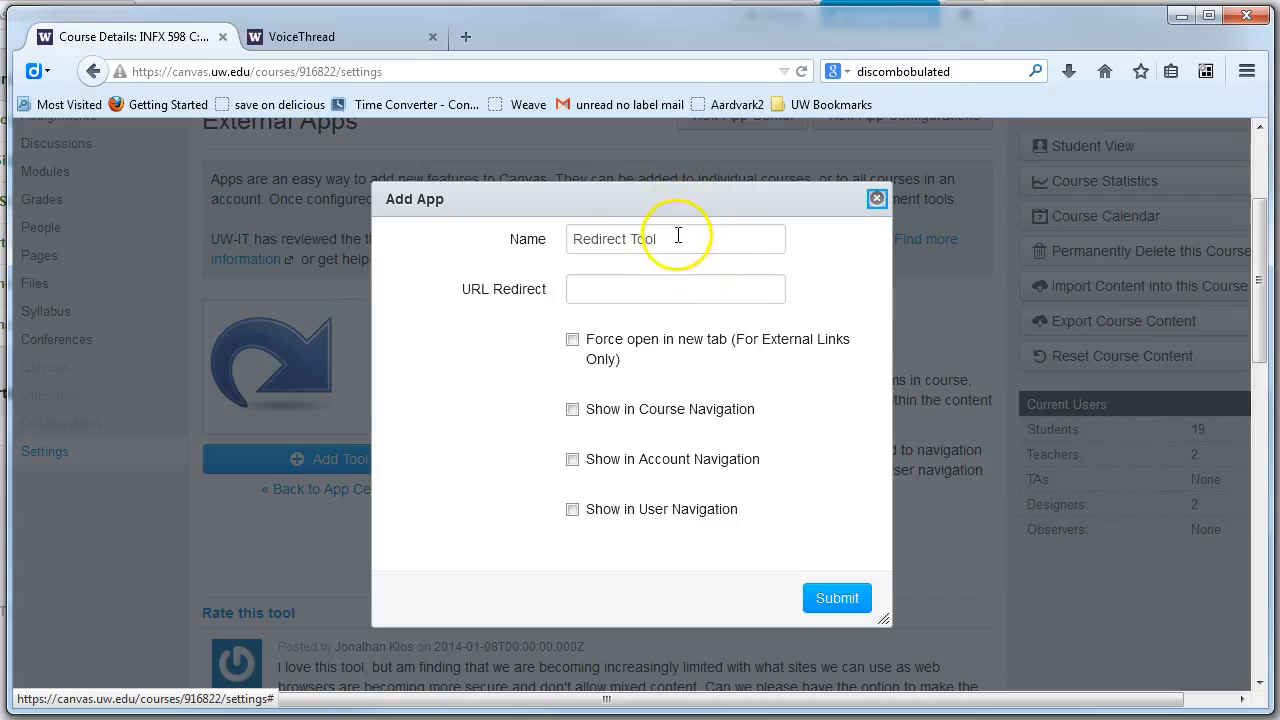
Name the app "Course VoiceThreads" and paste the copied module item link as its redirect URL.
{"action": "left_click_drag", "start_coordinate": [677, 237], "coordinate": [530, 226]}
{"action": "type", "text": "Co"}
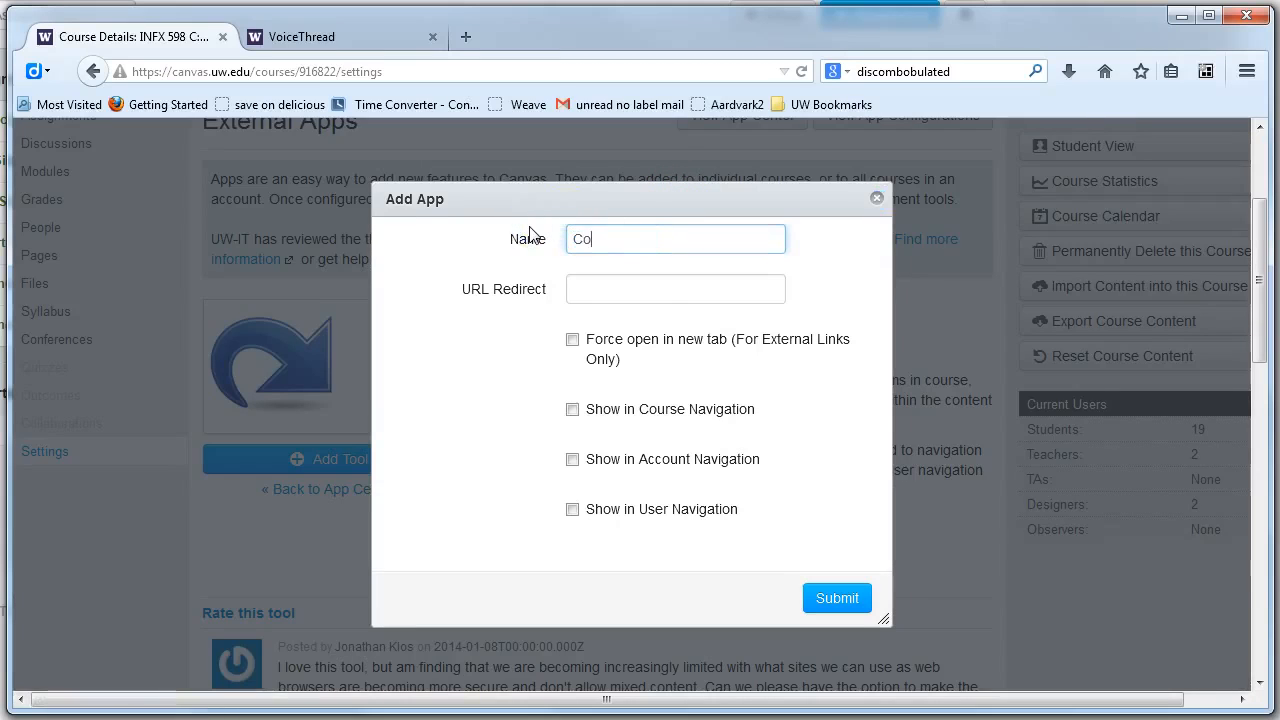
{"action": "type", "text": "urse VoiceThreads"}
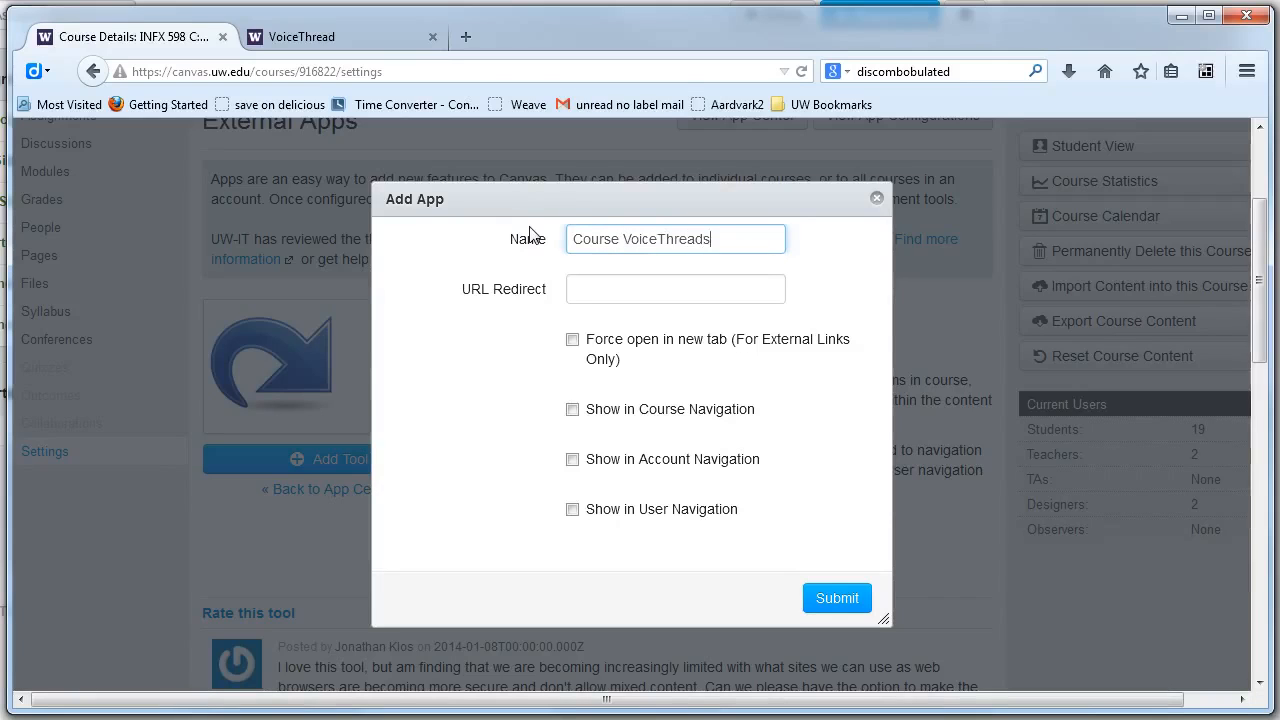
{"action": "left_click", "coordinate": [589, 287]}
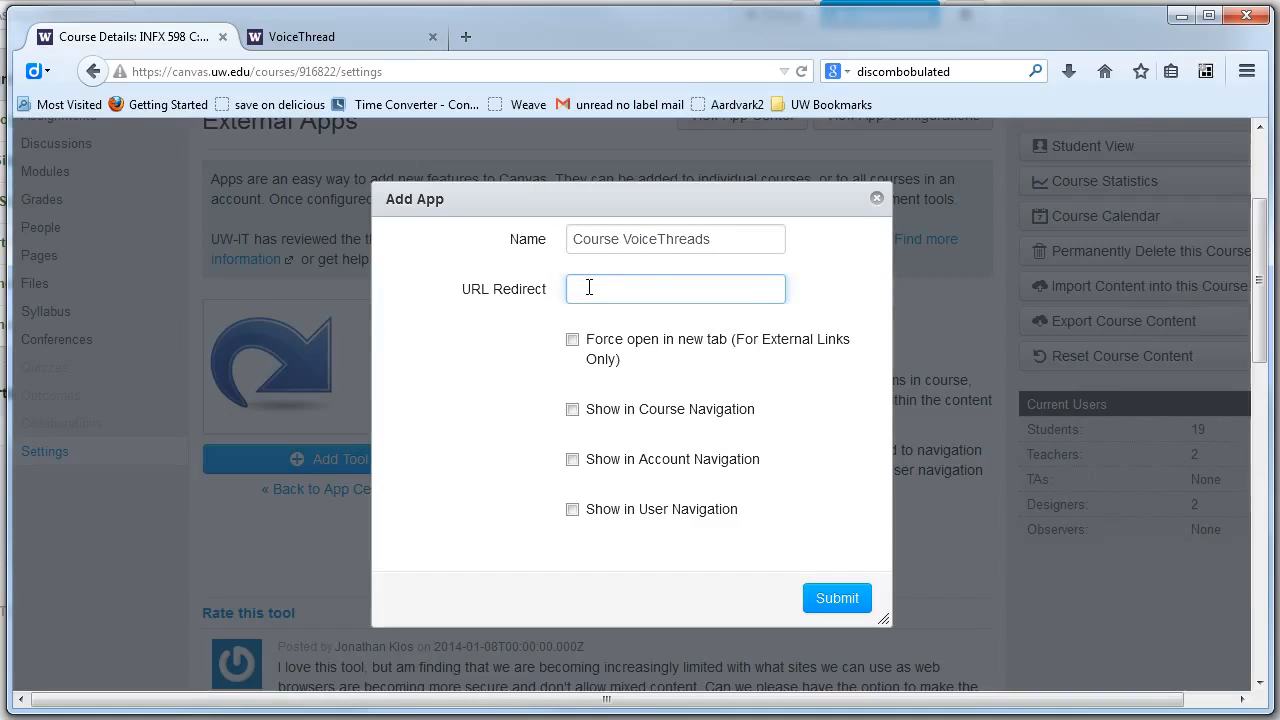
{"action": "key", "text": "ctrl+v"}
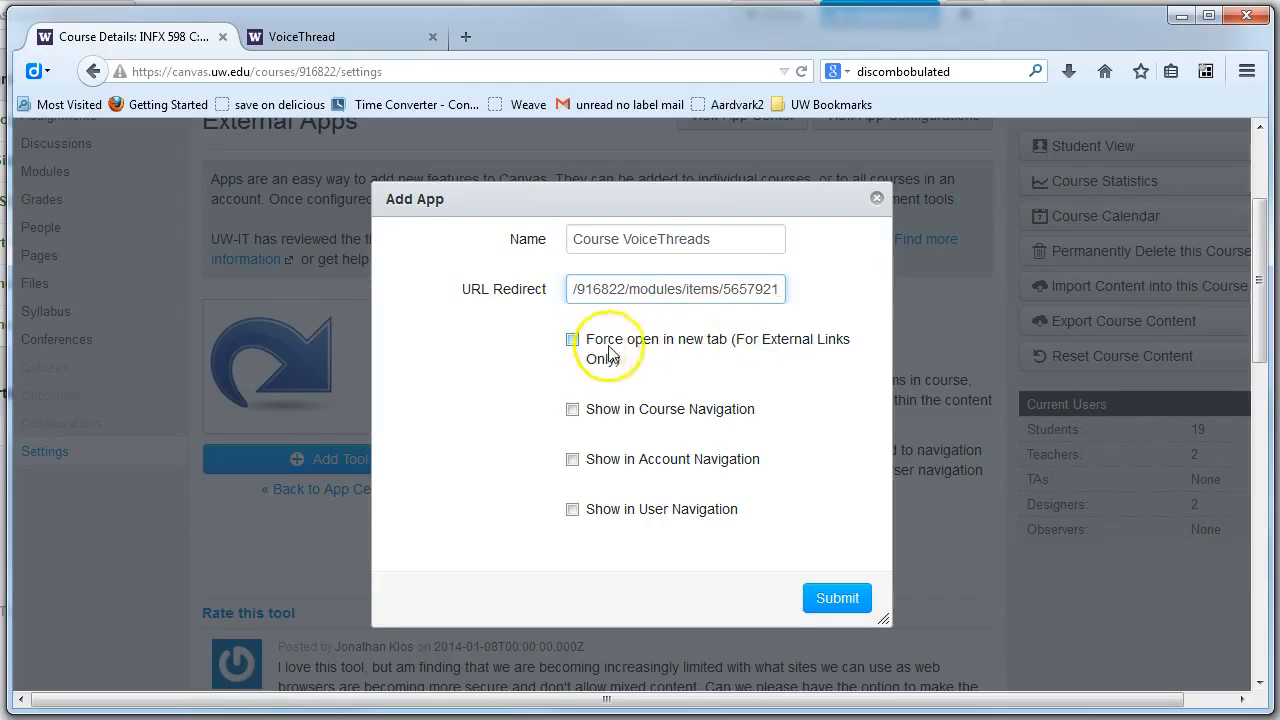
Submit the Course VoiceThreads app with Show in Course Navigation enabled, and reload the course settings page.
{"action": "left_click", "coordinate": [574, 414]}
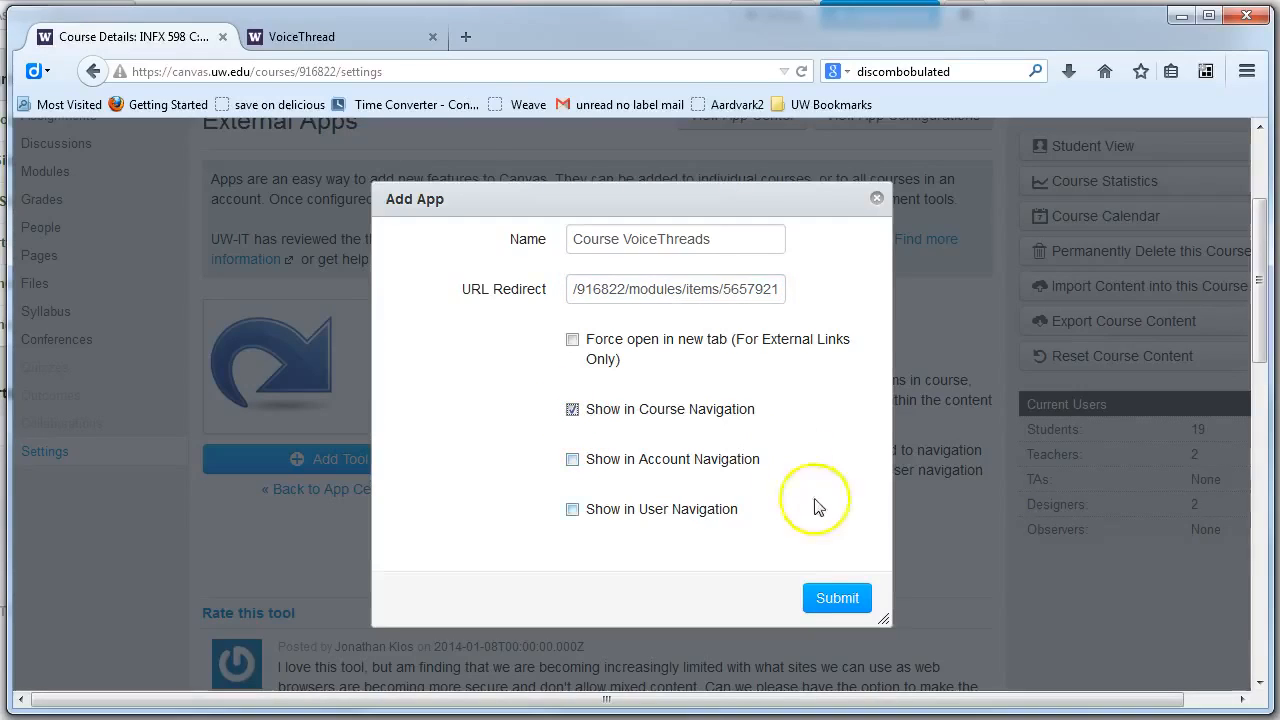
{"action": "left_click", "coordinate": [832, 600]}
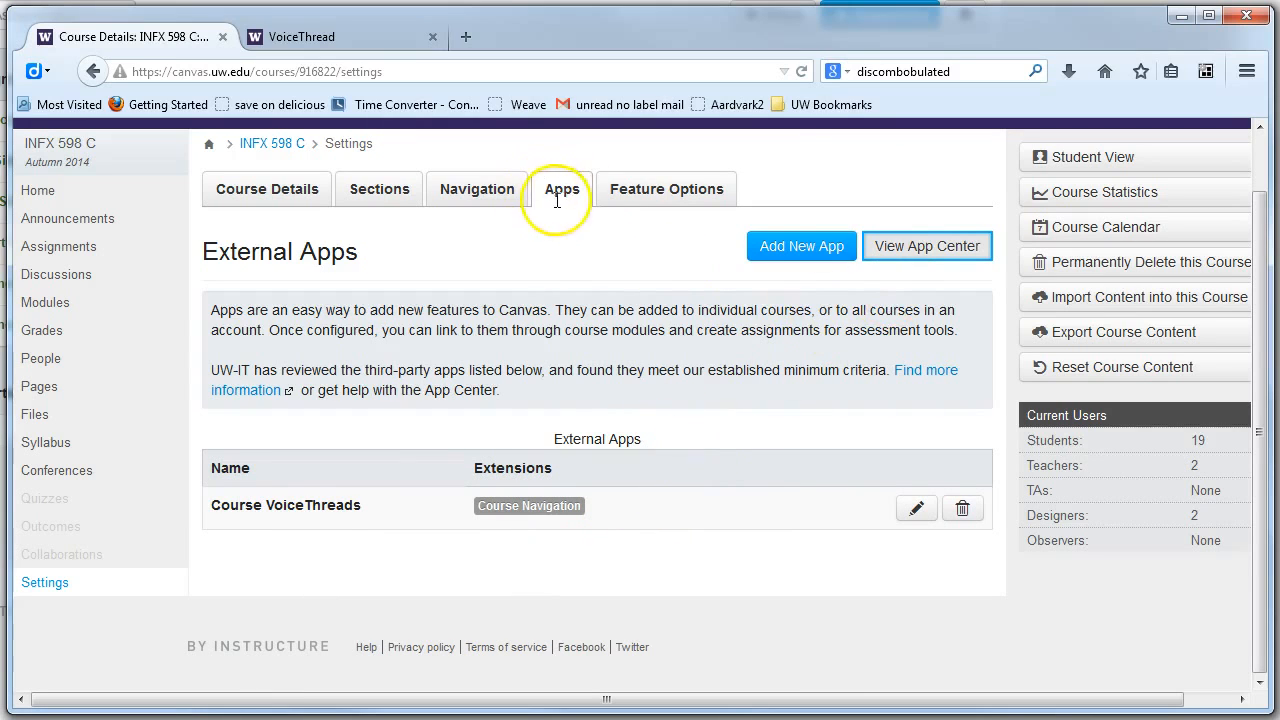
{"action": "left_click", "coordinate": [497, 197]}
{"action": "left_click", "coordinate": [557, 190]}
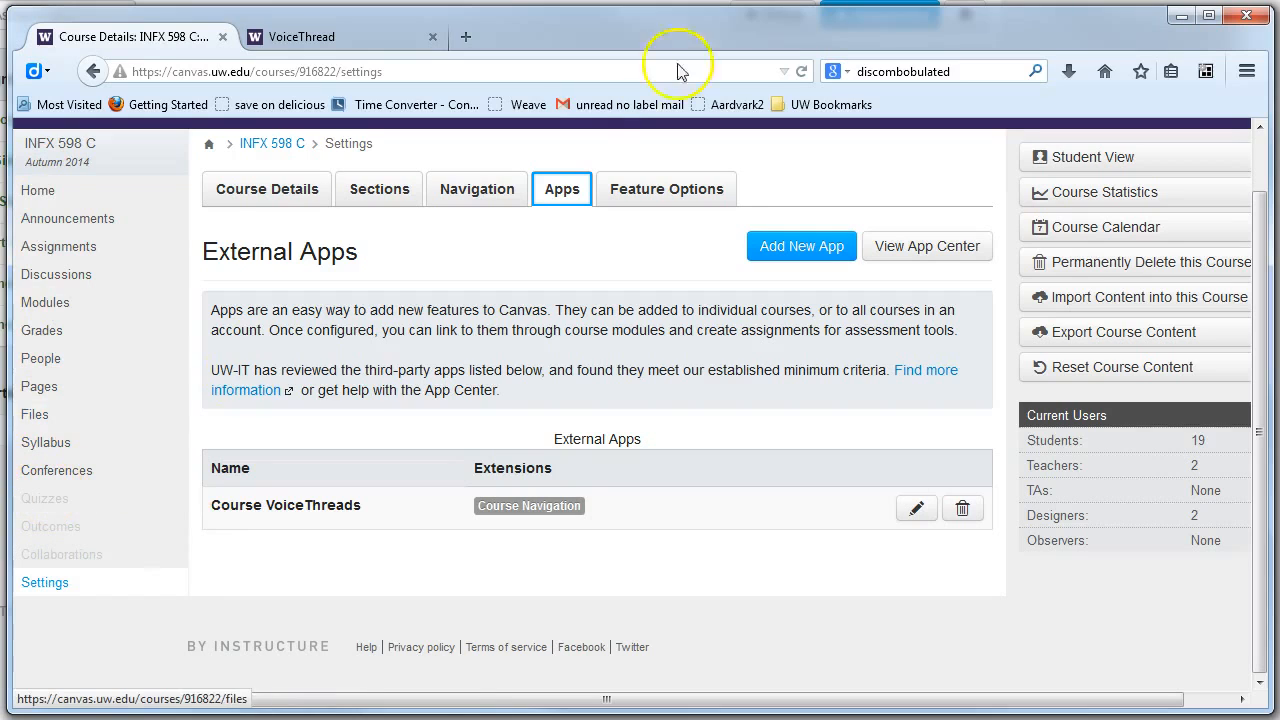
{"action": "left_click", "coordinate": [800, 72]}
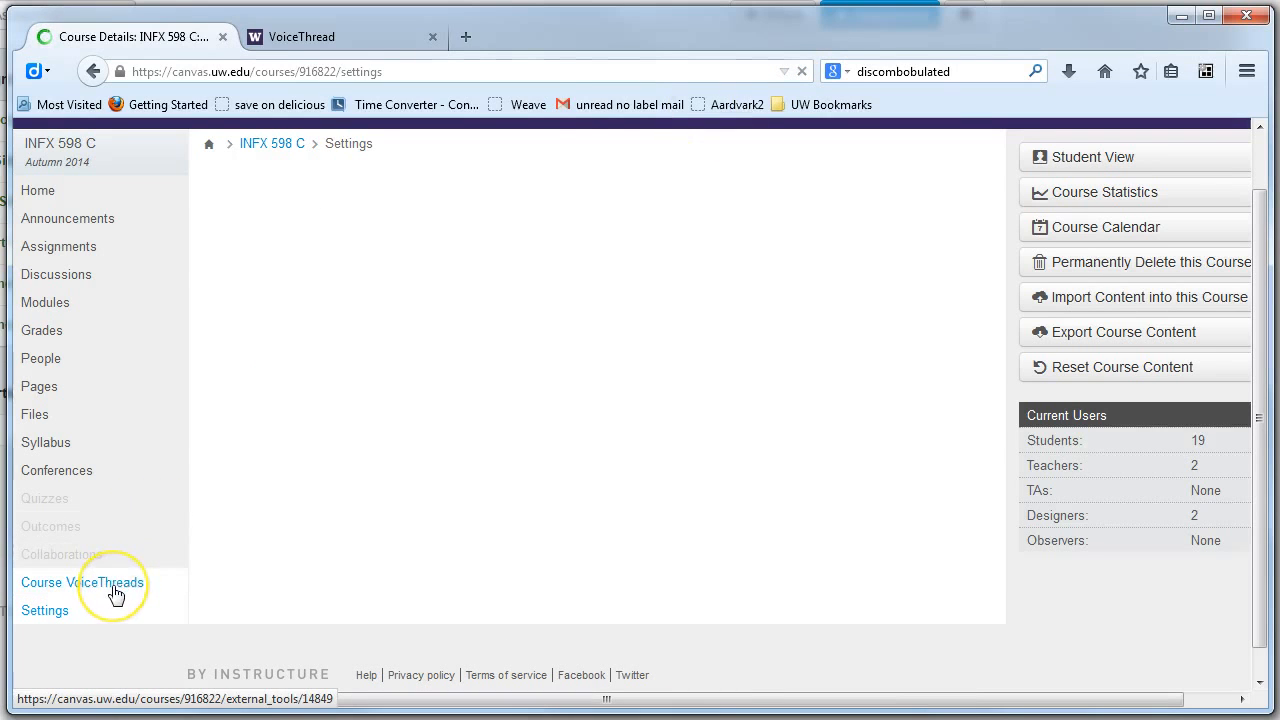
Move Course VoiceThreads directly below Modules in the course navigation order and save the change.
{"action": "scroll", "coordinate": [200, 534], "scroll_direction": "down", "scroll_amount": 3}
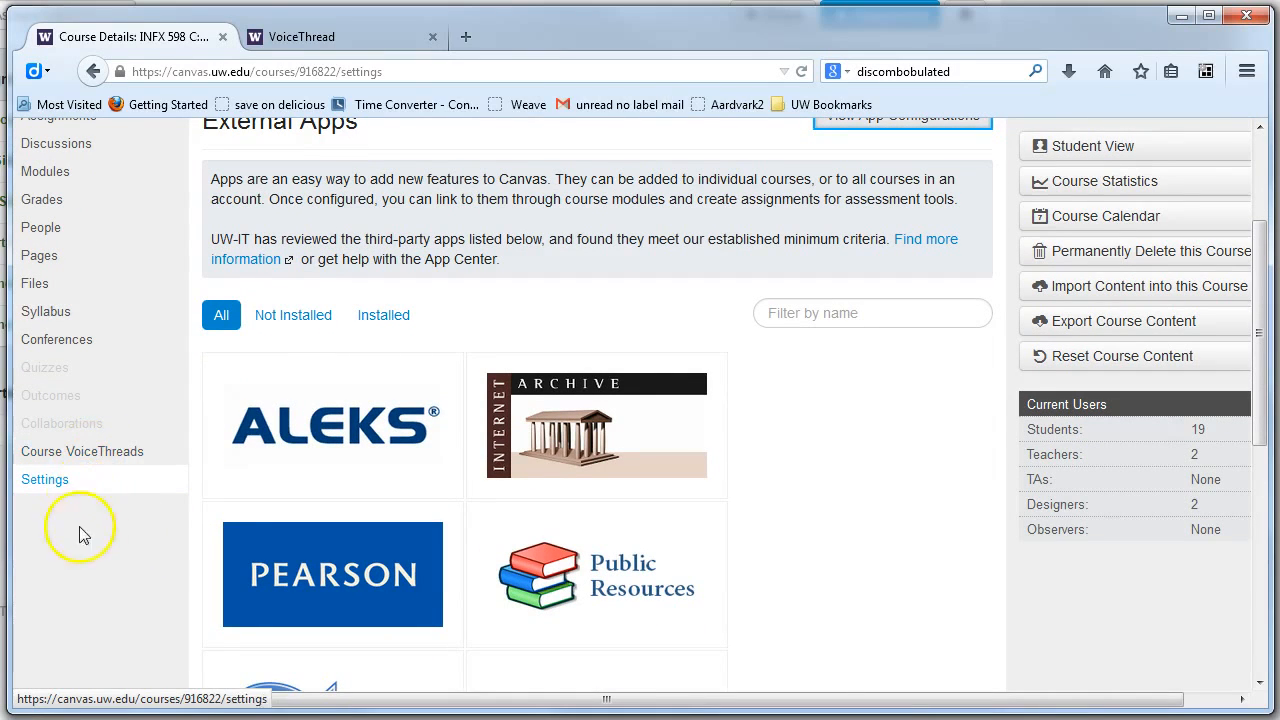
{"action": "scroll", "coordinate": [837, 477], "scroll_direction": "up", "scroll_amount": 3}
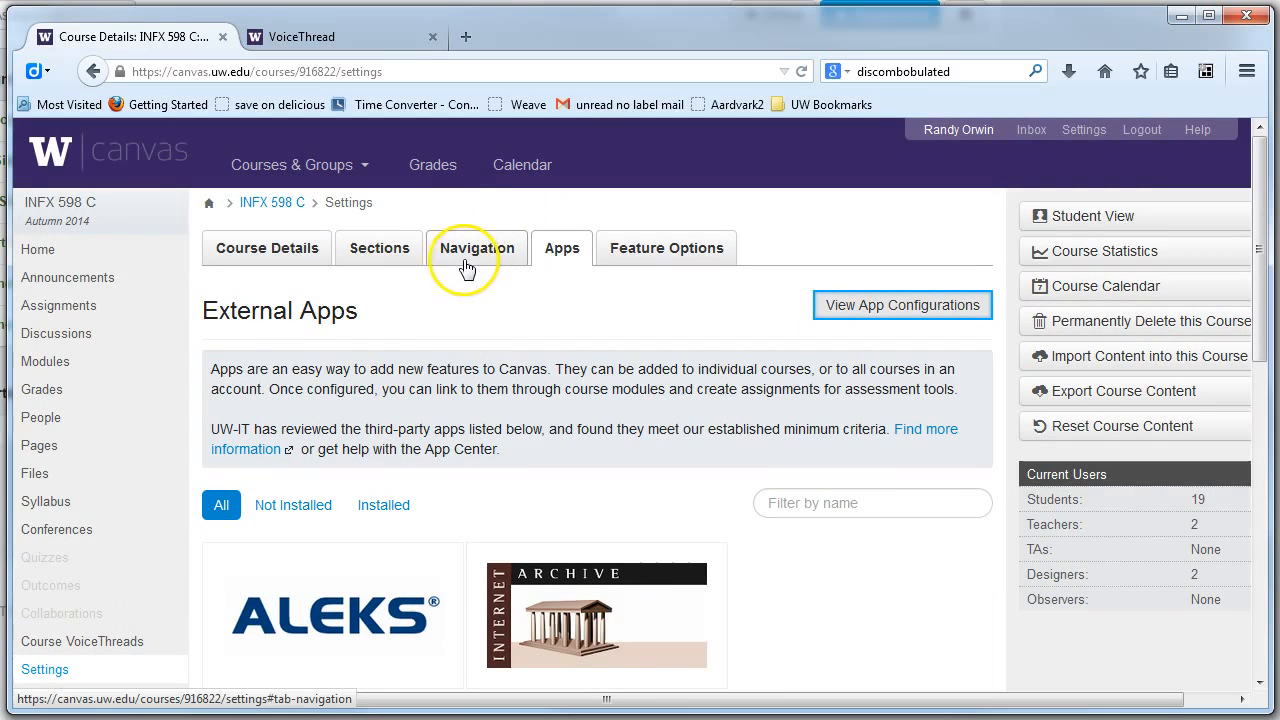
{"action": "left_click", "coordinate": [465, 256]}
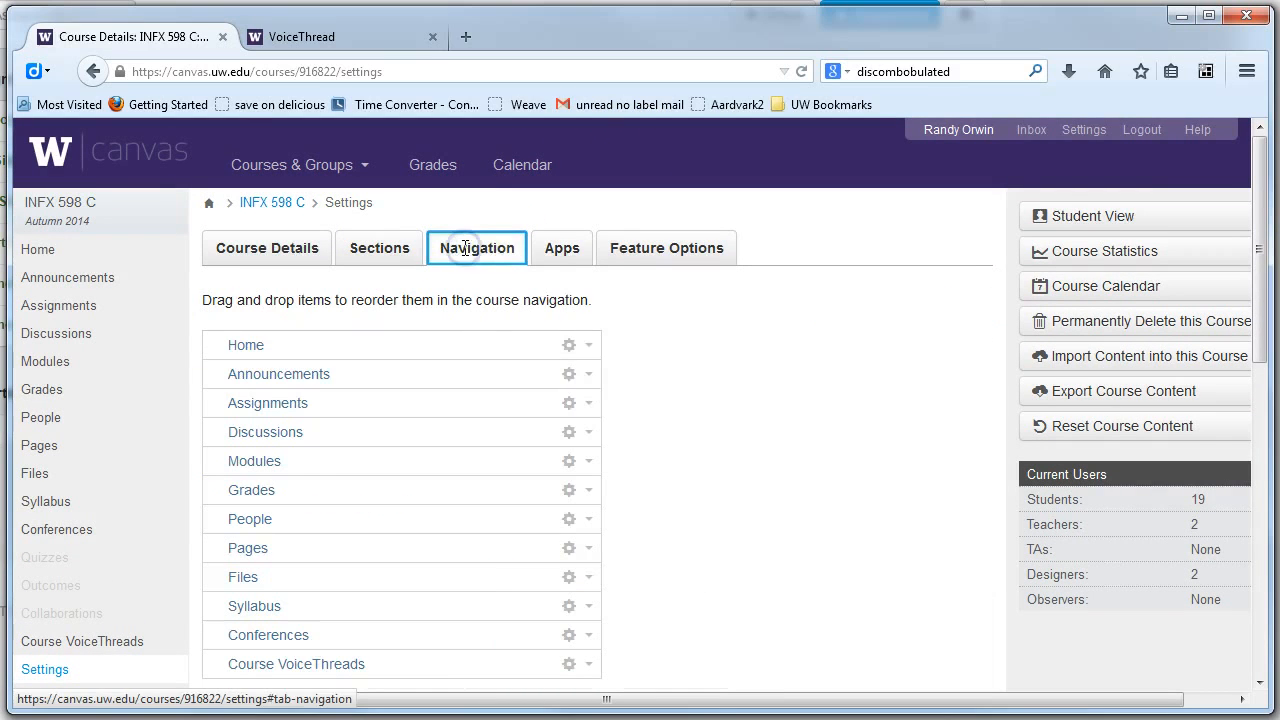
{"action": "scroll", "coordinate": [655, 404], "scroll_direction": "down", "scroll_amount": 3}
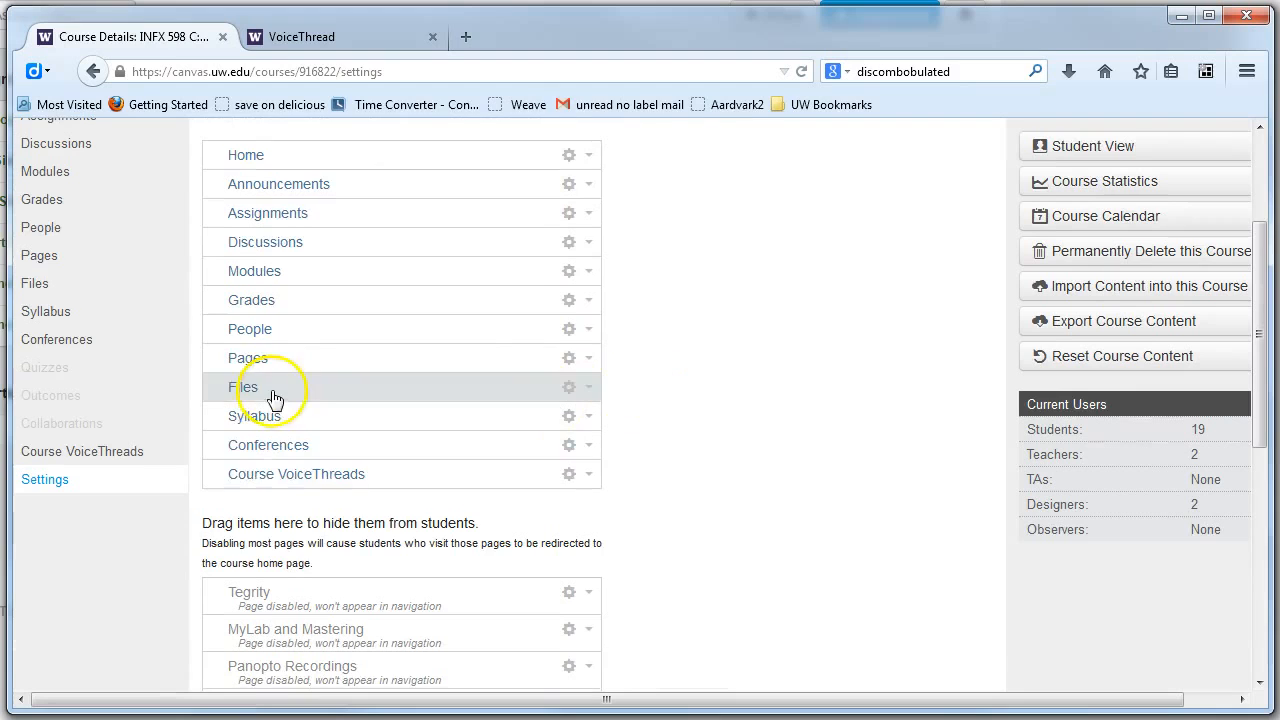
{"action": "left_click_drag", "start_coordinate": [286, 486], "coordinate": [275, 306]}
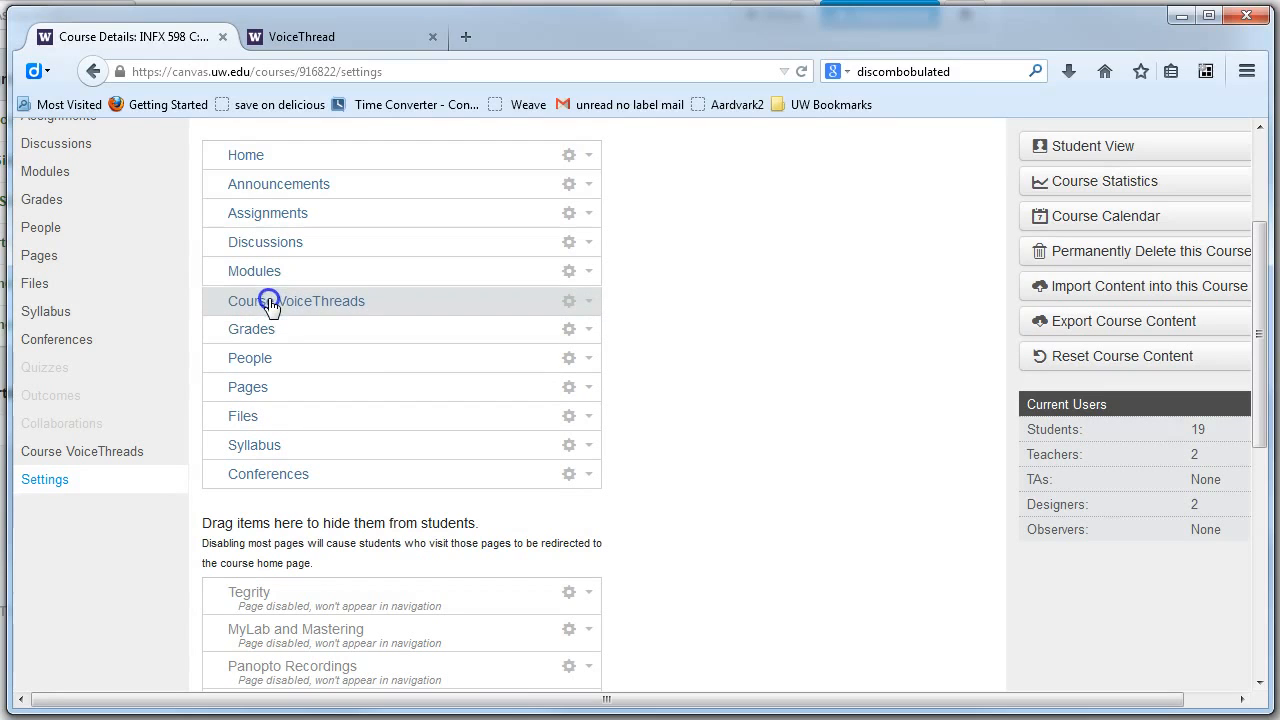
{"action": "left_click", "coordinate": [791, 386]}
{"action": "scroll", "coordinate": [795, 395], "scroll_direction": "down", "scroll_amount": 7}
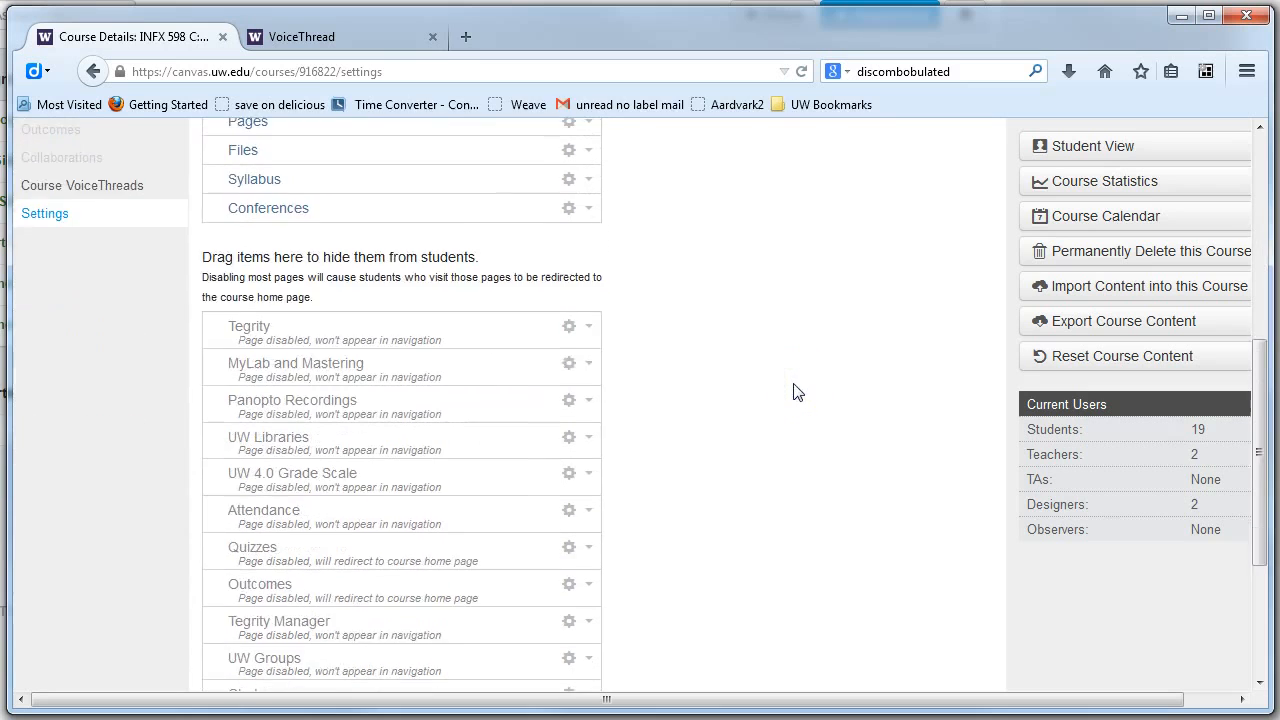
{"action": "left_click", "coordinate": [829, 405]}
{"action": "scroll", "coordinate": [829, 410], "scroll_direction": "down", "scroll_amount": 2}
{"action": "left_click", "coordinate": [224, 546]}
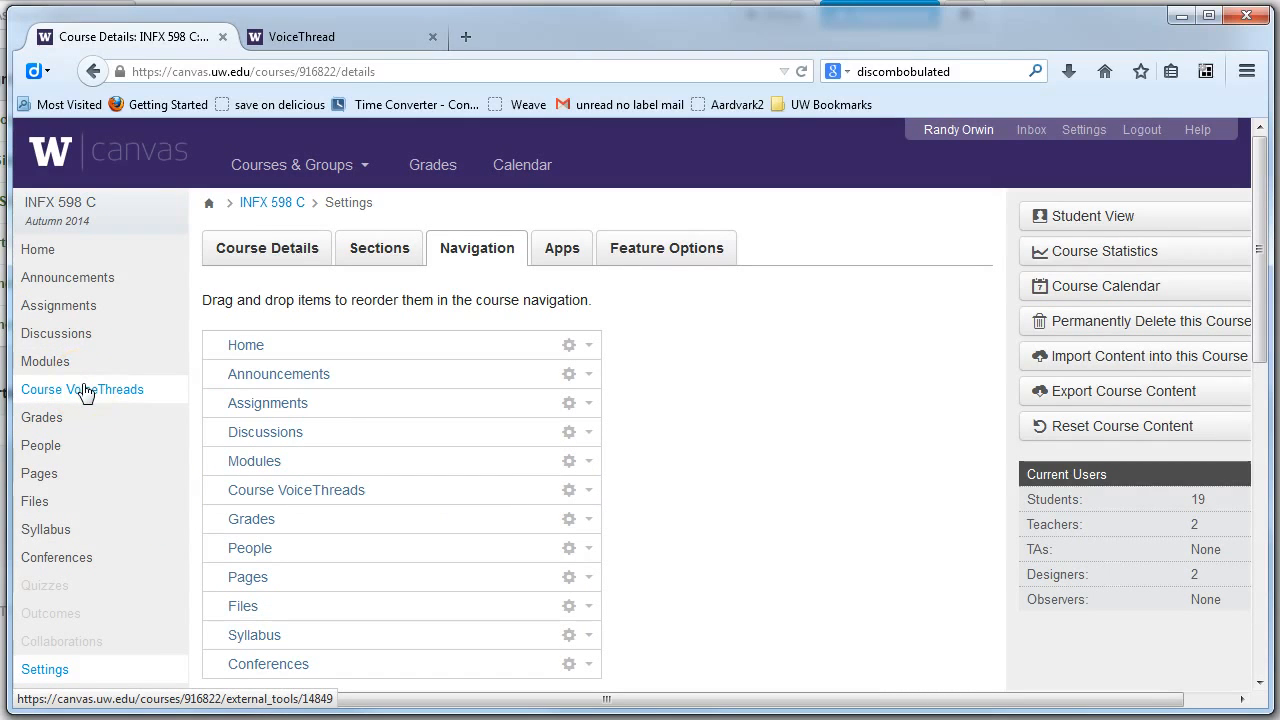
Open Course VoiceThreads from the course navigation to check the page it redirects to.
{"action": "left_click", "coordinate": [119, 395]}
{"action": "left_click", "coordinate": [63, 391]}
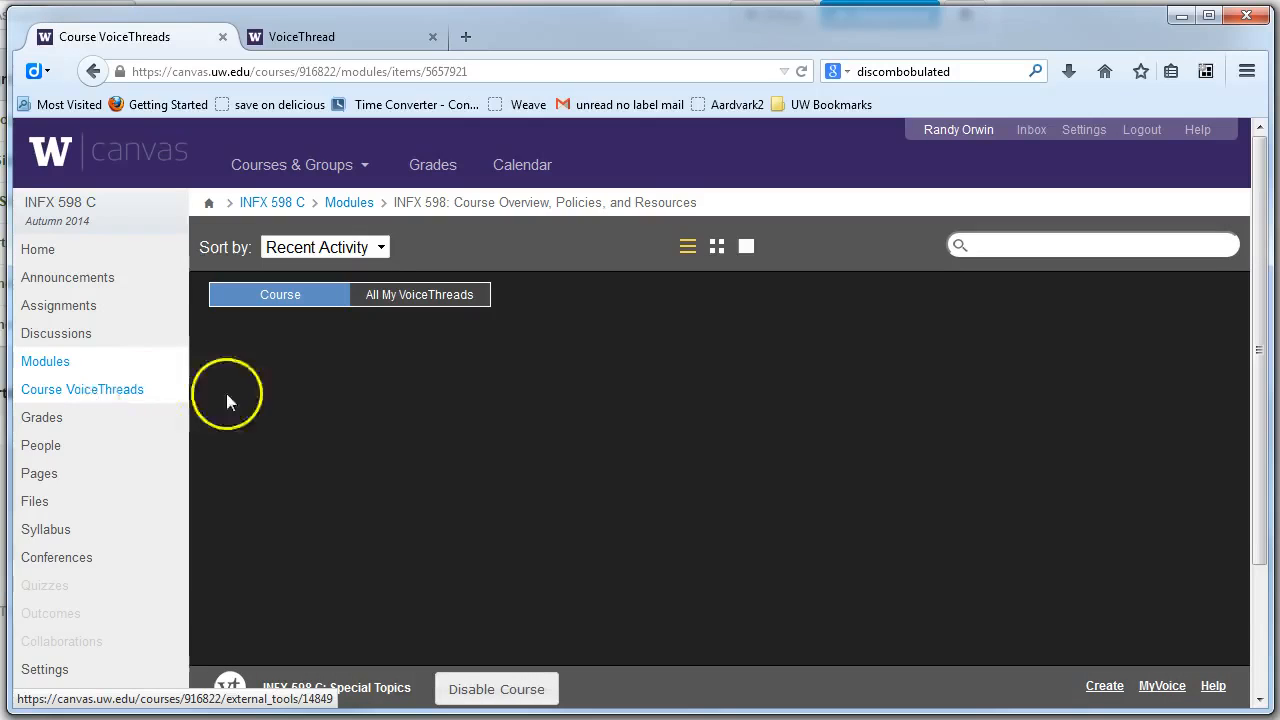
{"action": "left_click_drag", "start_coordinate": [1258, 443], "coordinate": [1271, 370]}
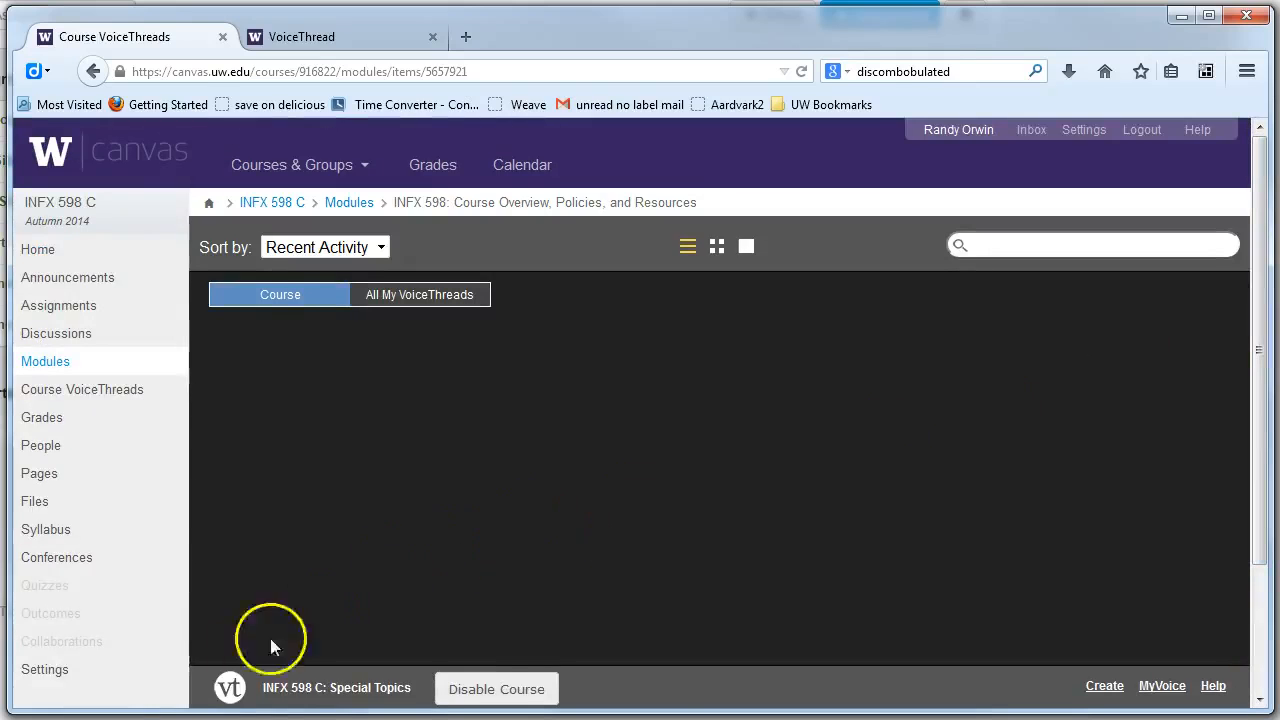